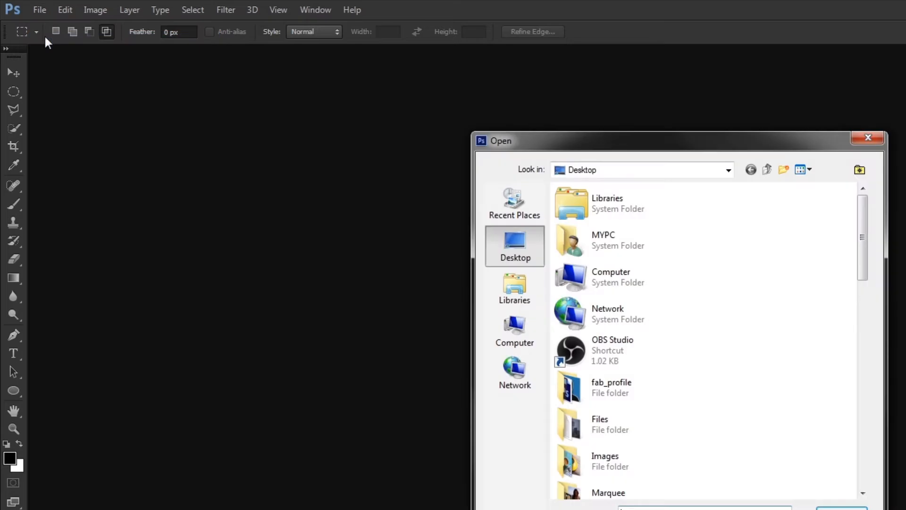
- Open the winter_season JPEG image from the Desktop
click(420, 260)
scroll(420, 261, down, 3)
scroll(420, 261, down, 5)
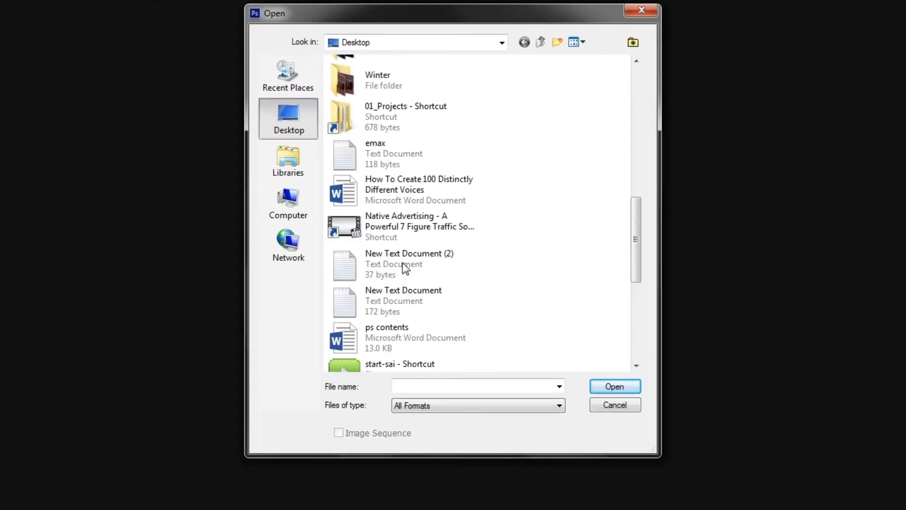
scroll(405, 268, down, 6)
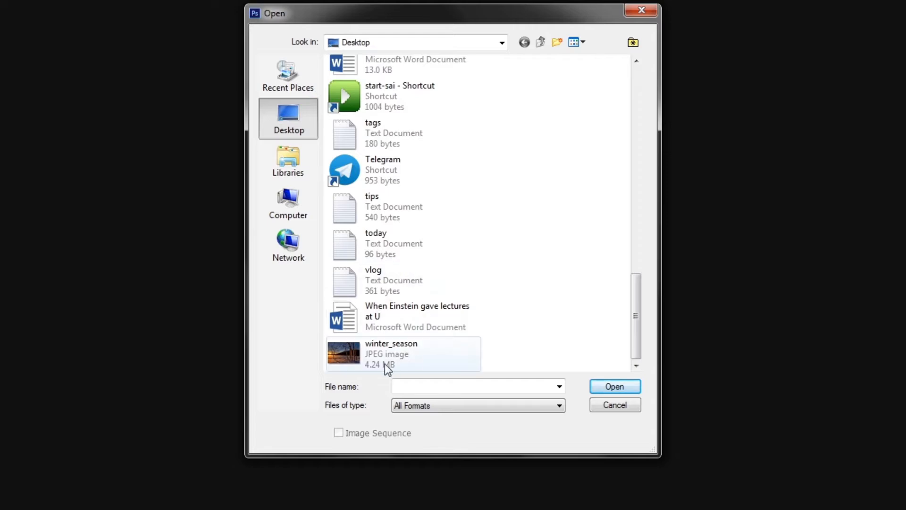
double_click(397, 352)
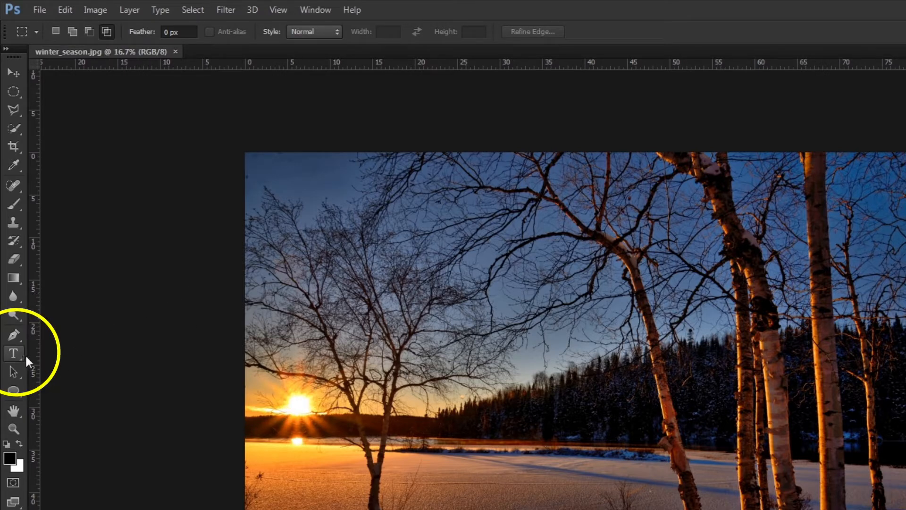
- Add the text "WINTER" to the sky area of the photo with the Type tool and commit it
click(13, 354)
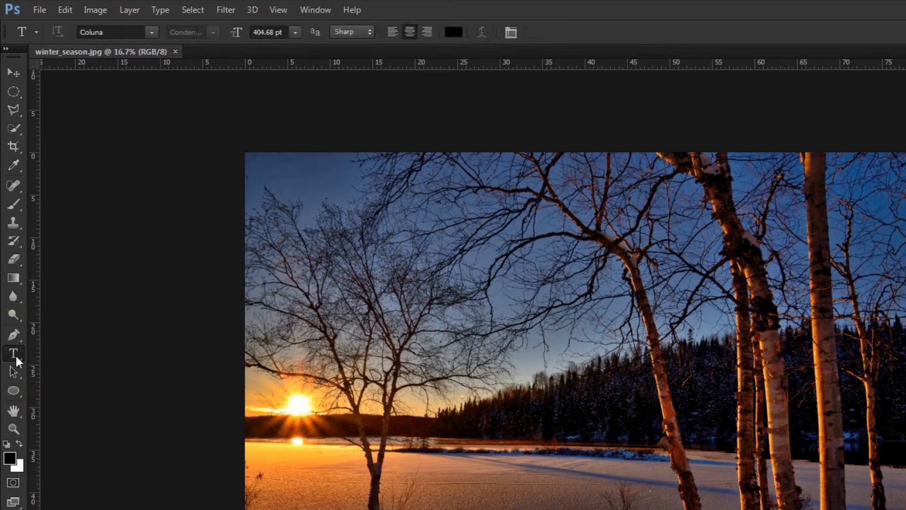
click(462, 343)
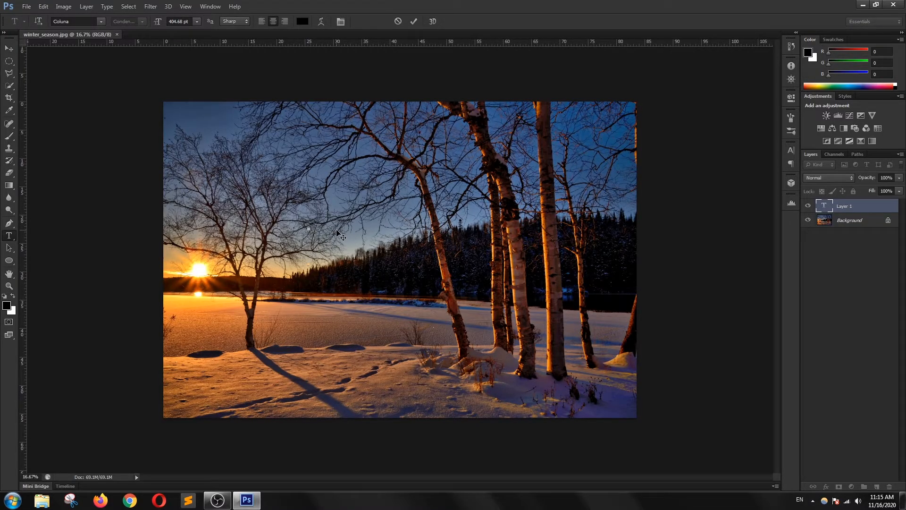
text(WIN)
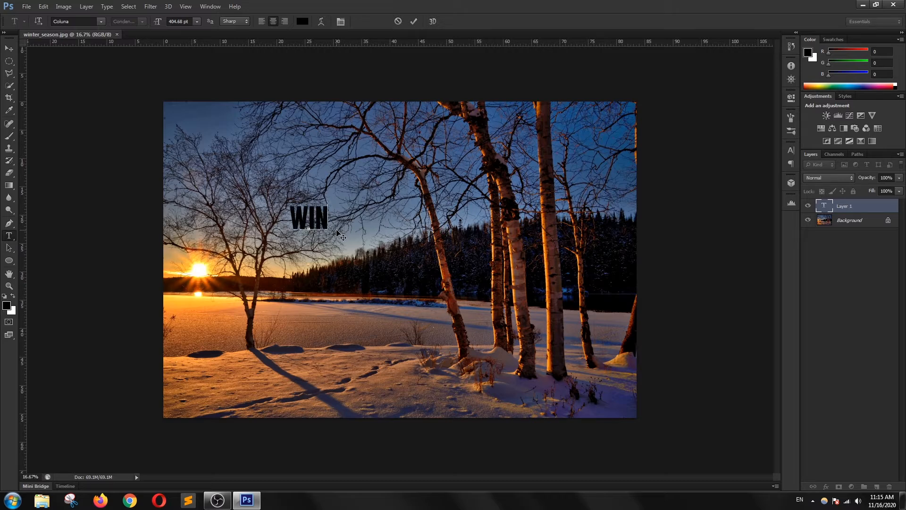
text(TER)
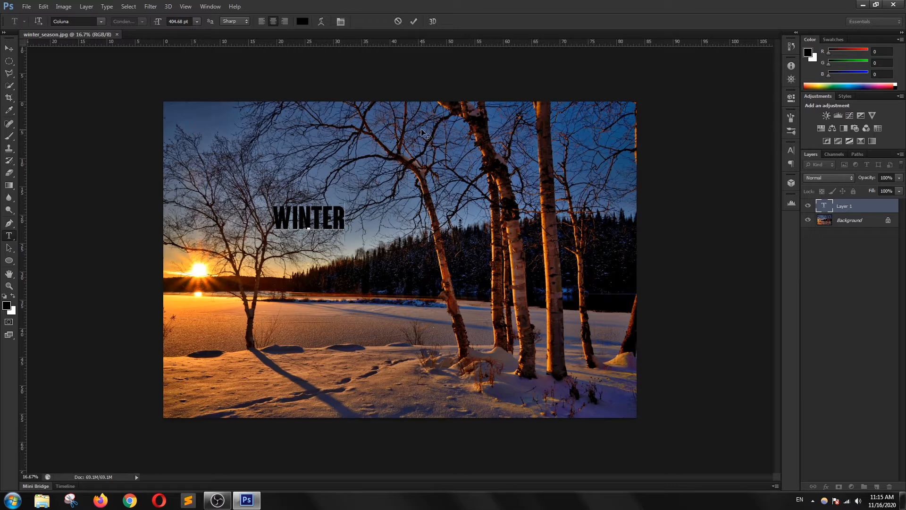
click(413, 22)
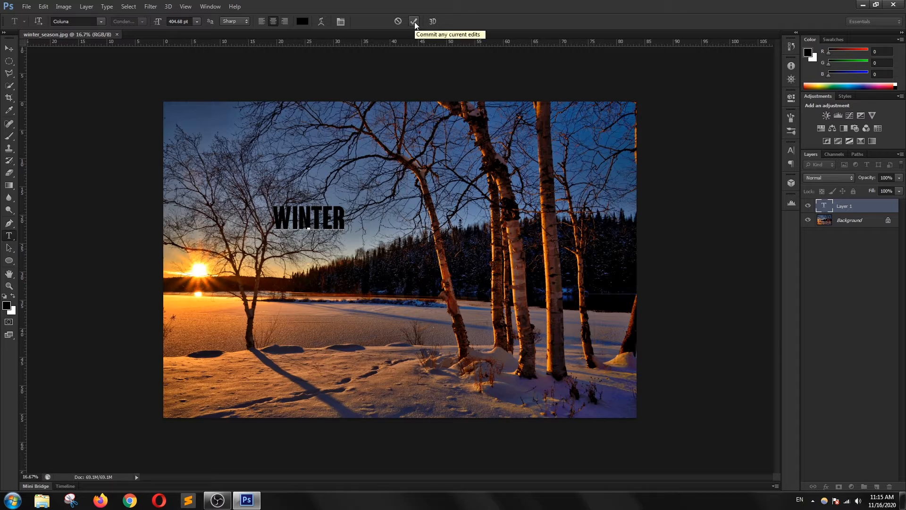
click(414, 22)
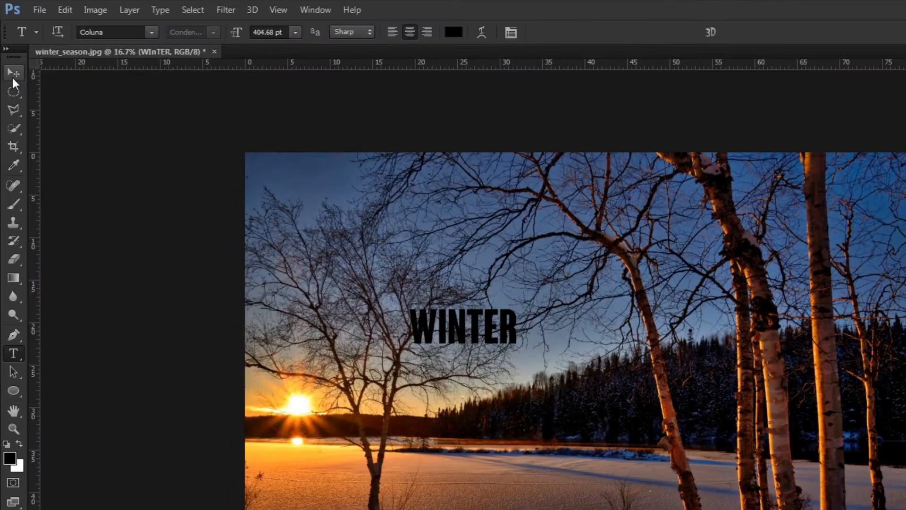
- Move the WINTER text with the Move tool to the middle of the photo, over the tree line
click(8, 49)
drag(308, 223, 311, 226)
drag(465, 339, 604, 383)
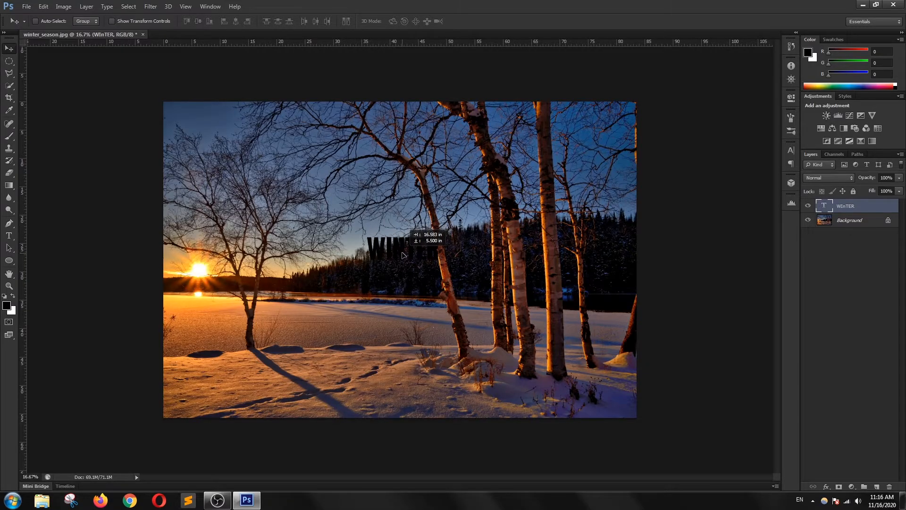
drag(403, 256, 395, 259)
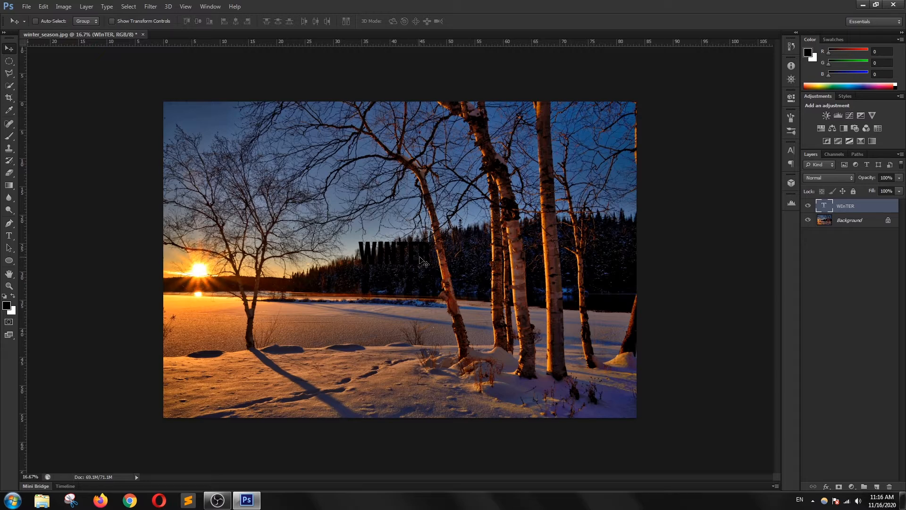
- Set the WINTER text's character color to black (000000) and commit the text edit
click(791, 150)
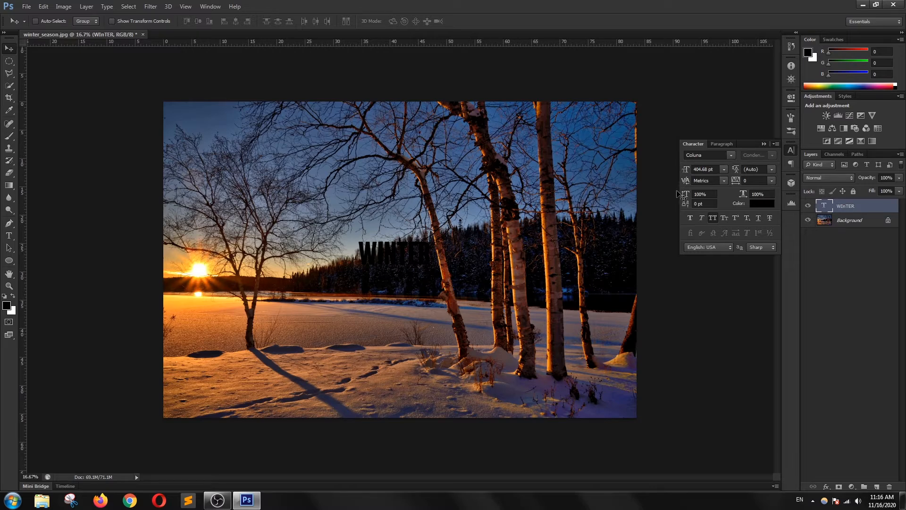
double_click(825, 205)
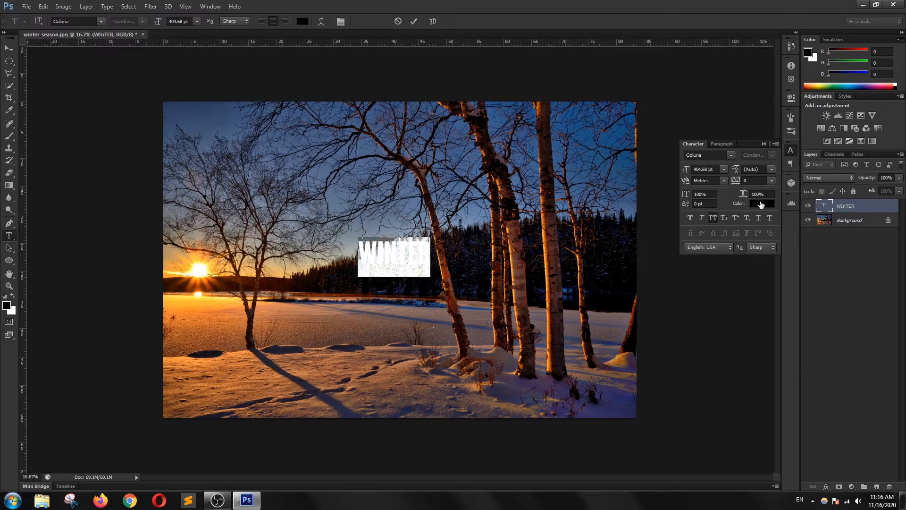
click(761, 204)
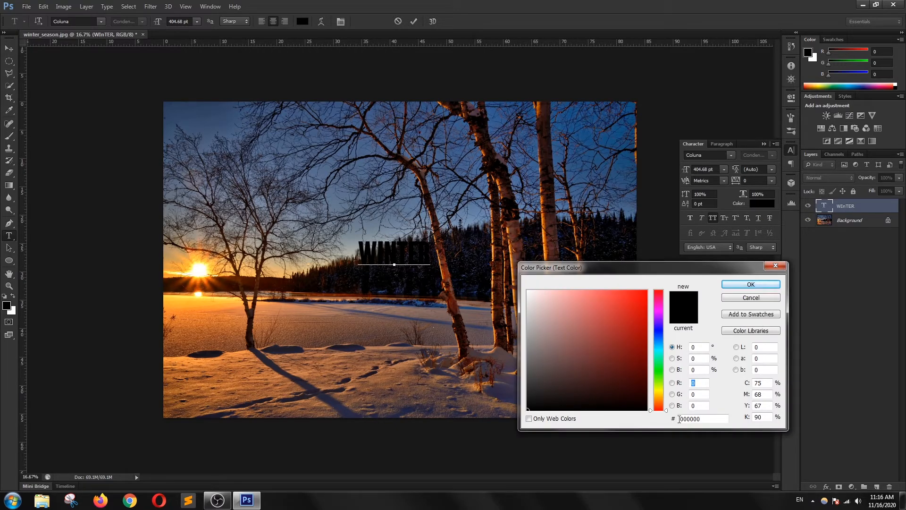
click(750, 285)
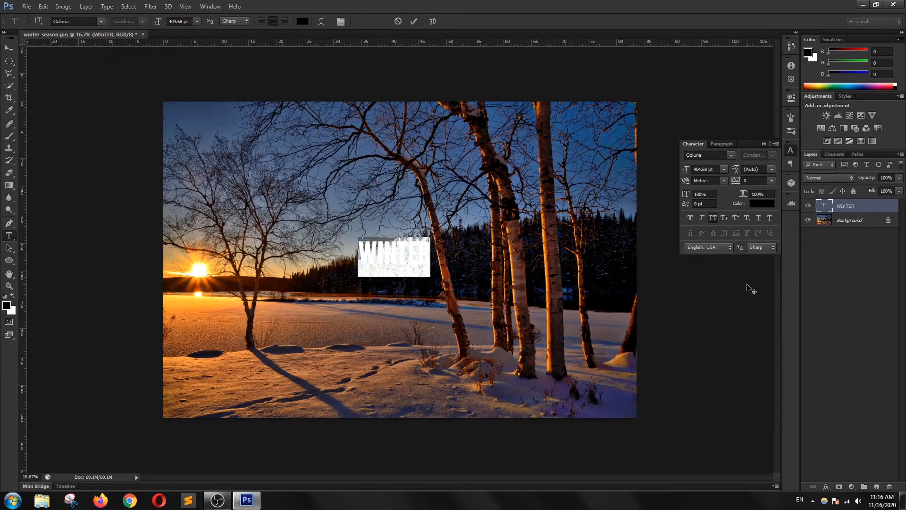
click(414, 21)
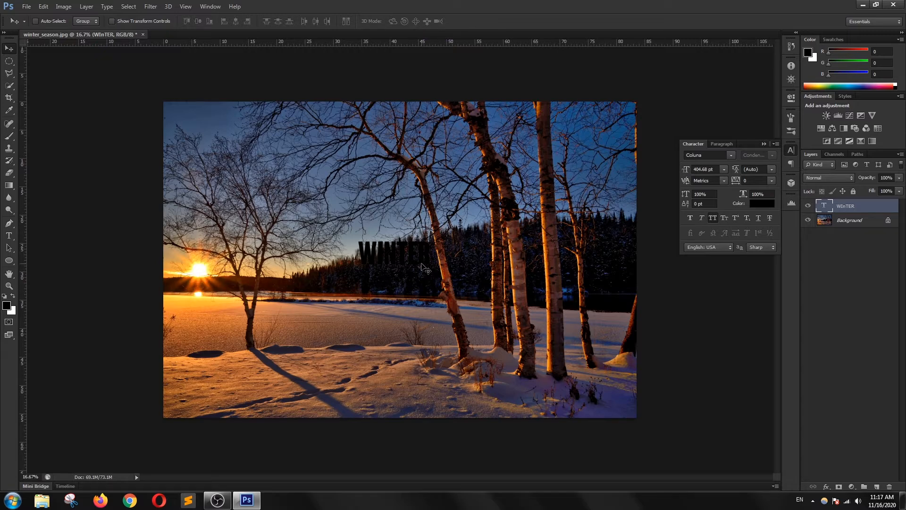
- Scale the WINTER text to about 610% with Free Transform and position it across the middle of the photo
key(ctrl+t)
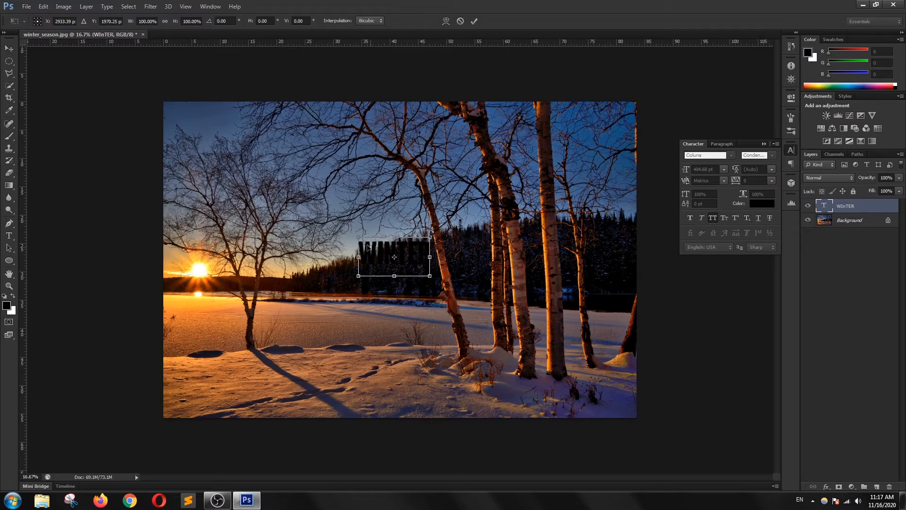
drag(374, 252, 250, 185)
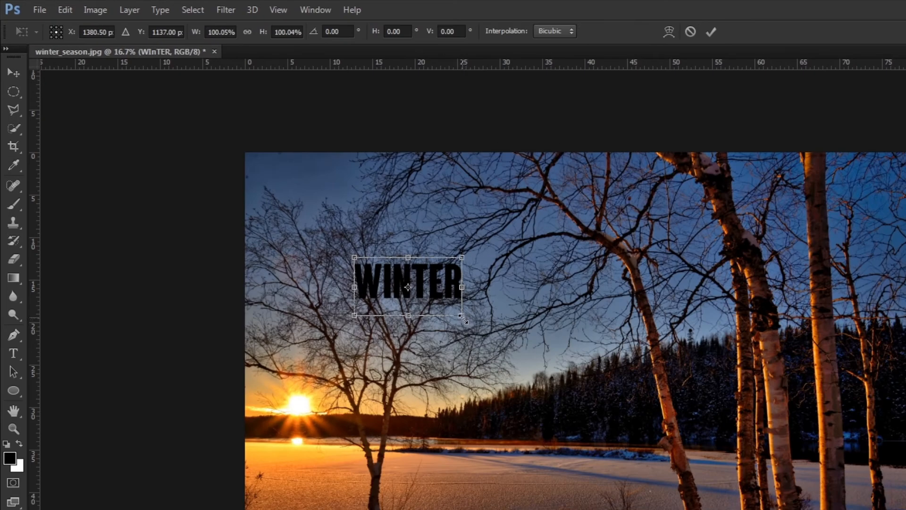
drag(308, 213, 419, 297)
drag(623, 443, 905, 509)
drag(598, 410, 512, 363)
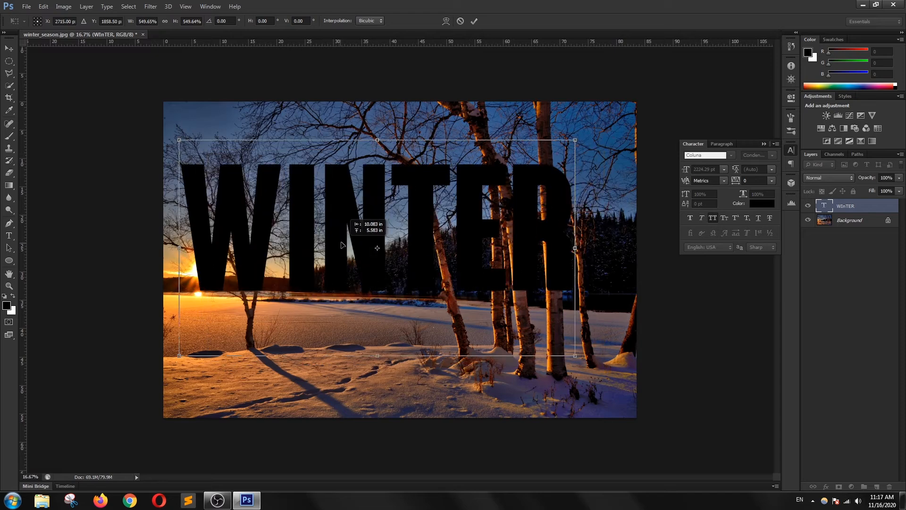
drag(342, 245, 342, 256)
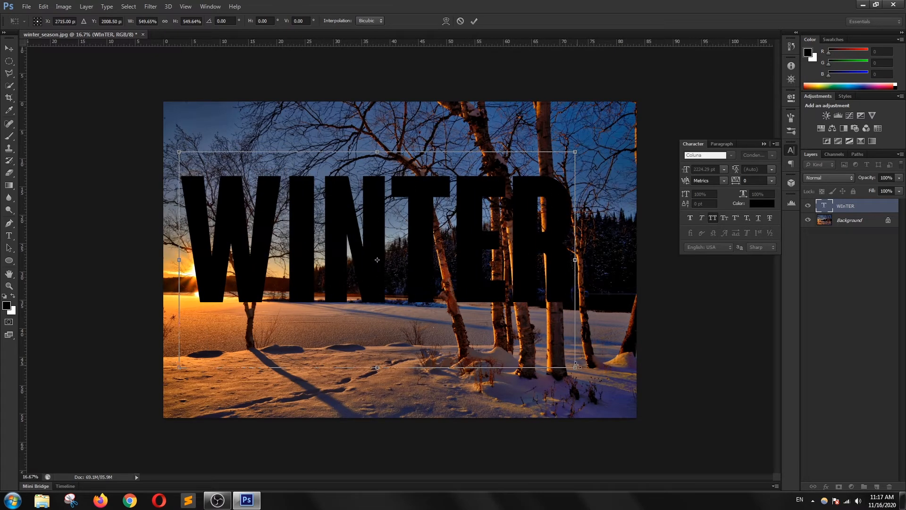
drag(577, 365, 609, 410)
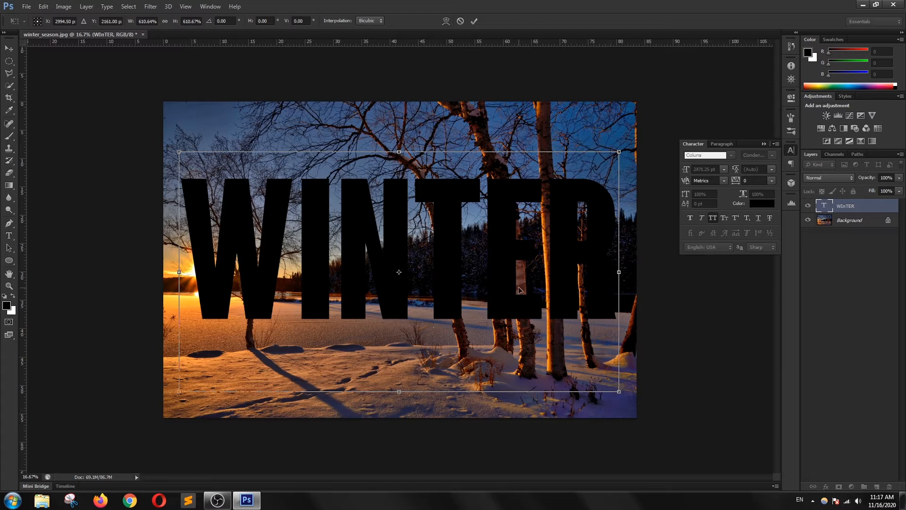
drag(503, 285, 498, 290)
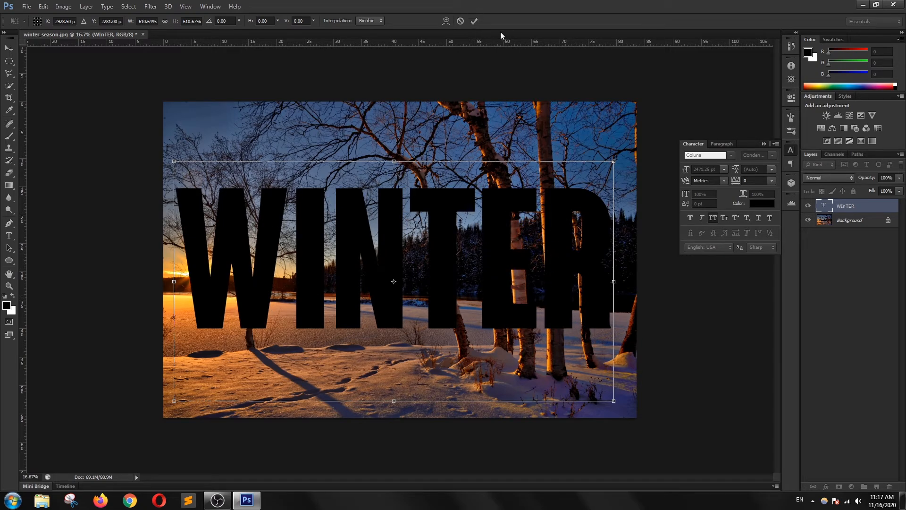
click(474, 21)
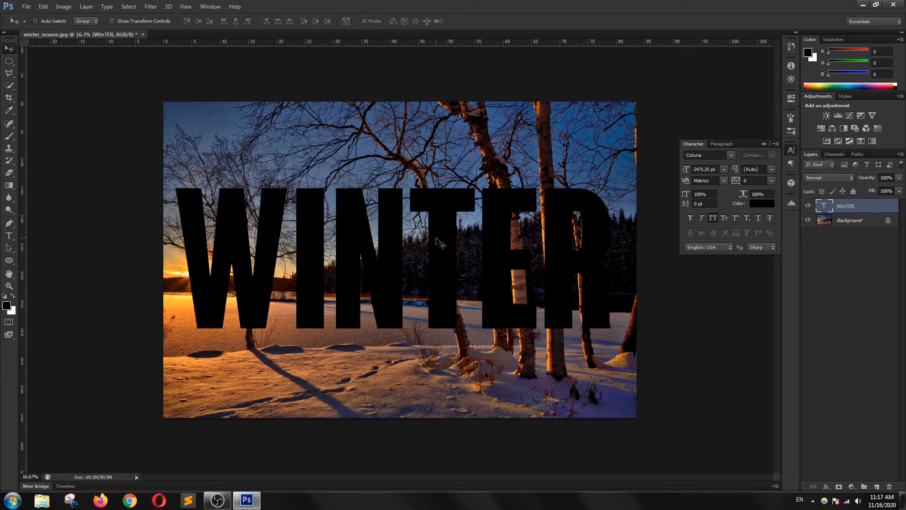
drag(440, 240, 444, 244)
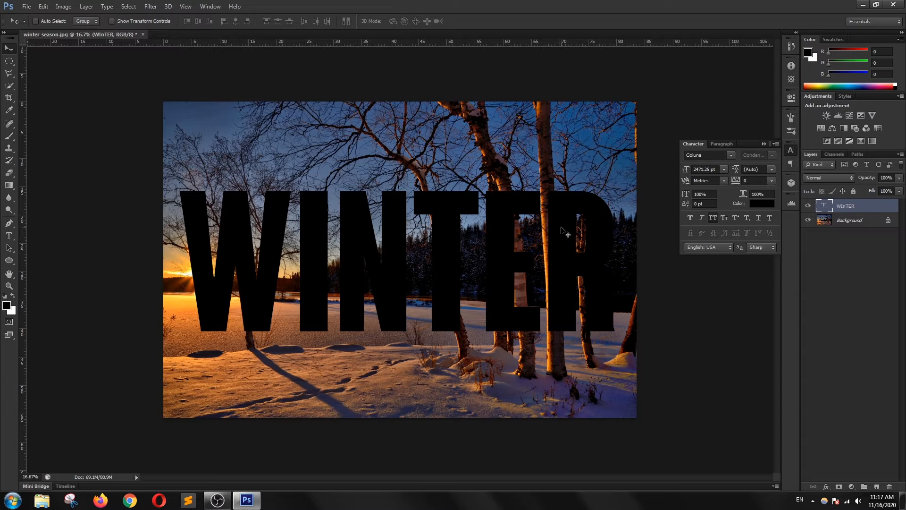
- Align the WINTER layer to the vertical and horizontal centers of a whole-canvas selection, and deselect
key(ctrl+a)
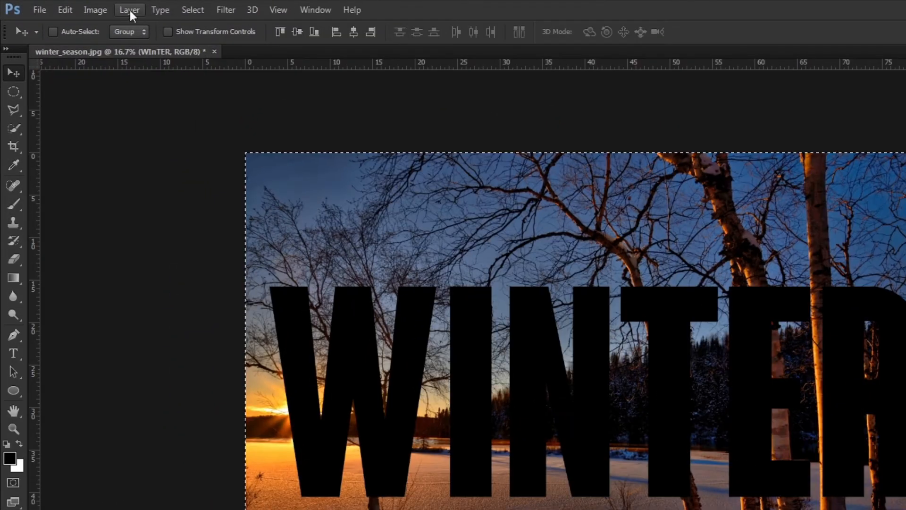
click(129, 9)
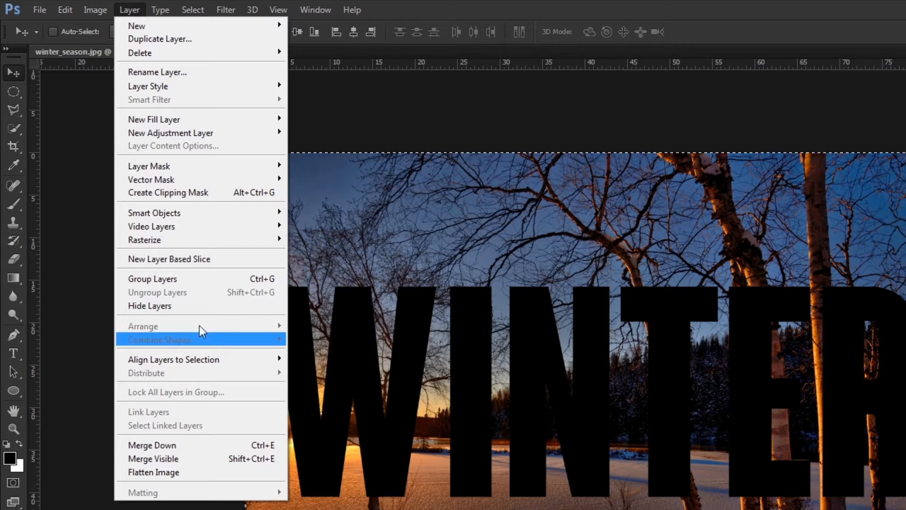
mouse_move(191, 363)
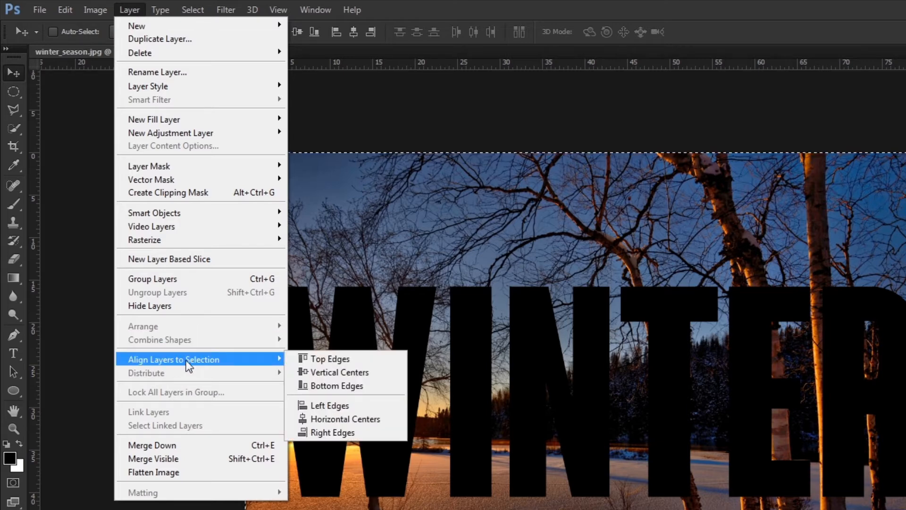
click(345, 377)
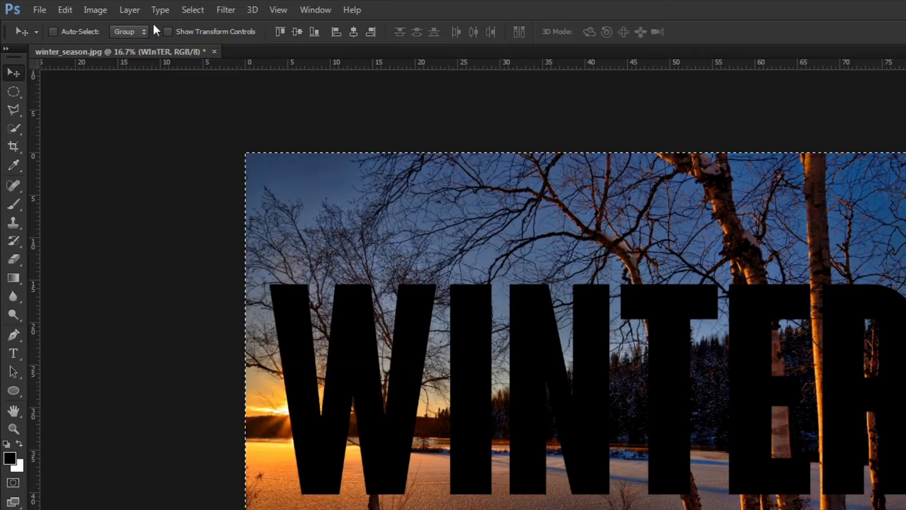
click(131, 9)
mouse_move(187, 364)
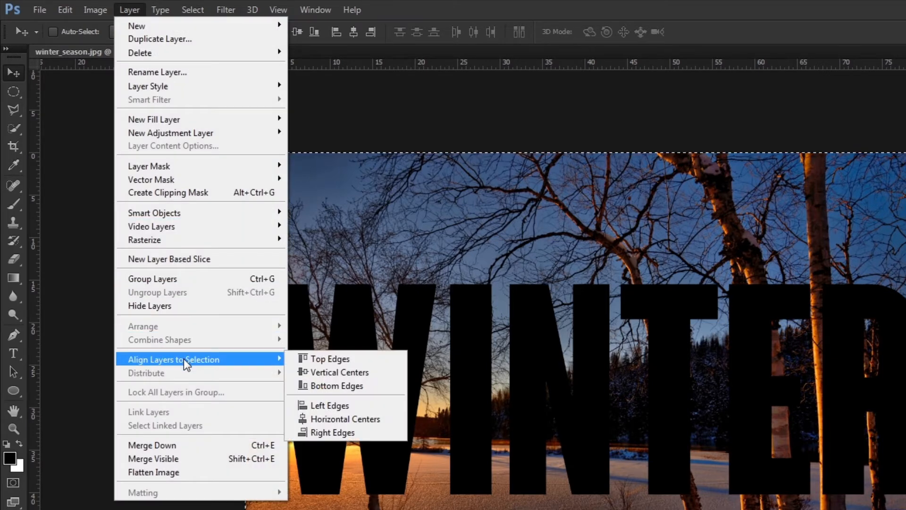
click(358, 421)
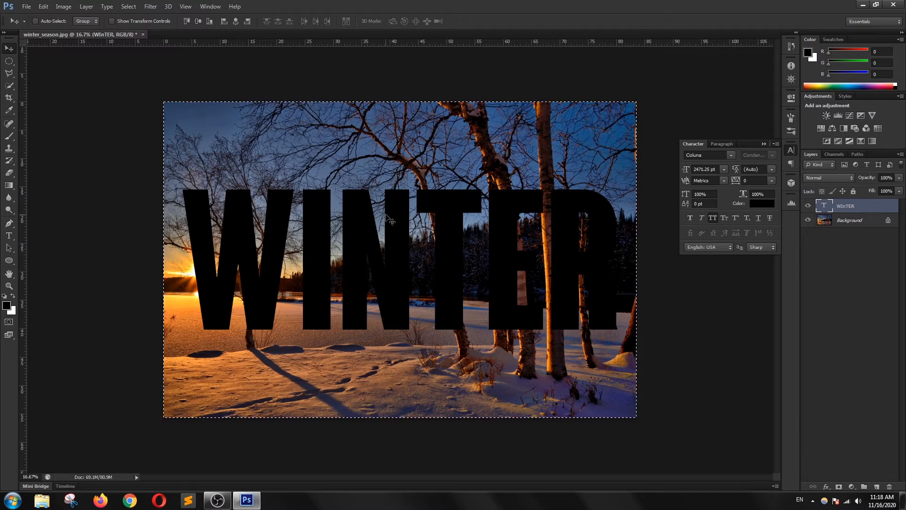
key(ctrl+d)
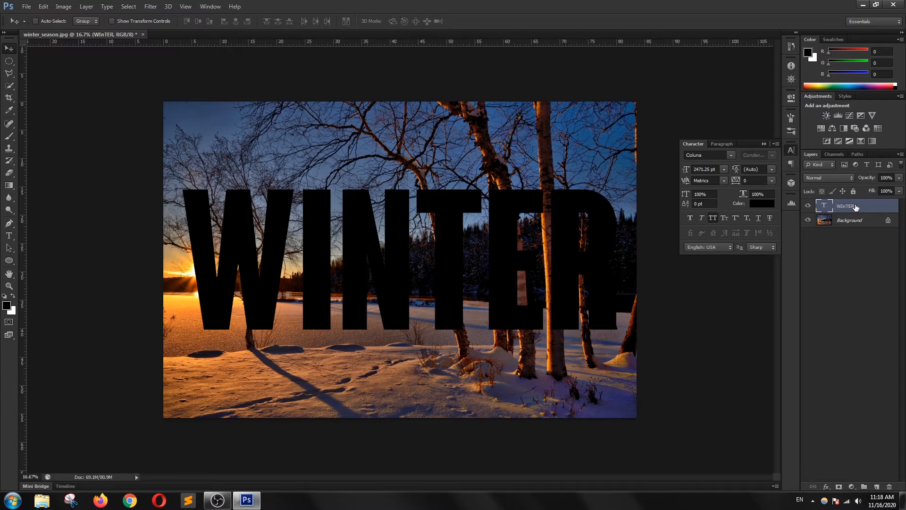
- Set the WINTER layer's Fill to 0%
click(897, 194)
click(898, 202)
drag(899, 205, 848, 209)
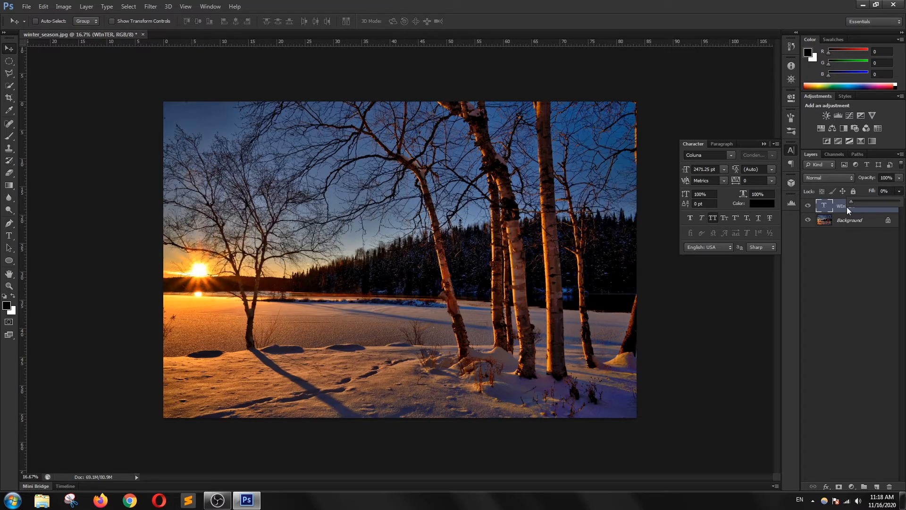
click(854, 252)
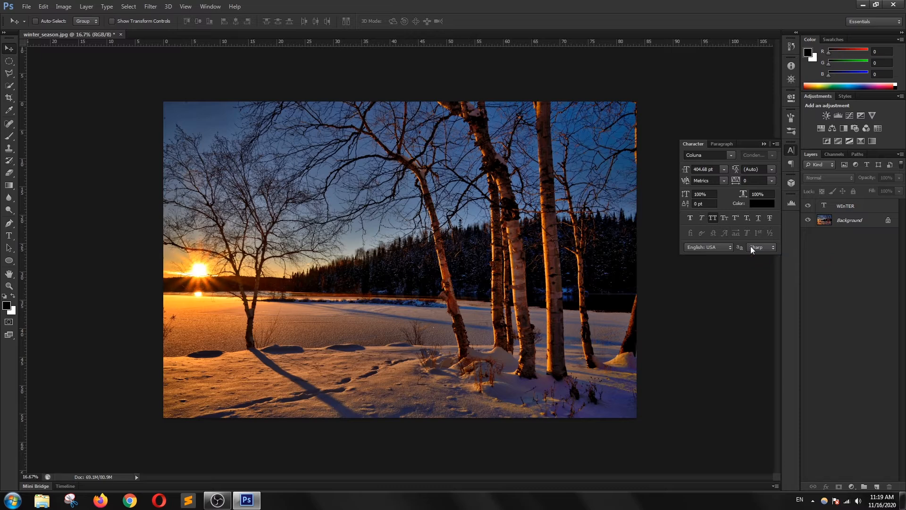
- Add a black Drop Shadow to the WINTER text layer with a 126° angle, 33 px distance and 51 px size
click(861, 206)
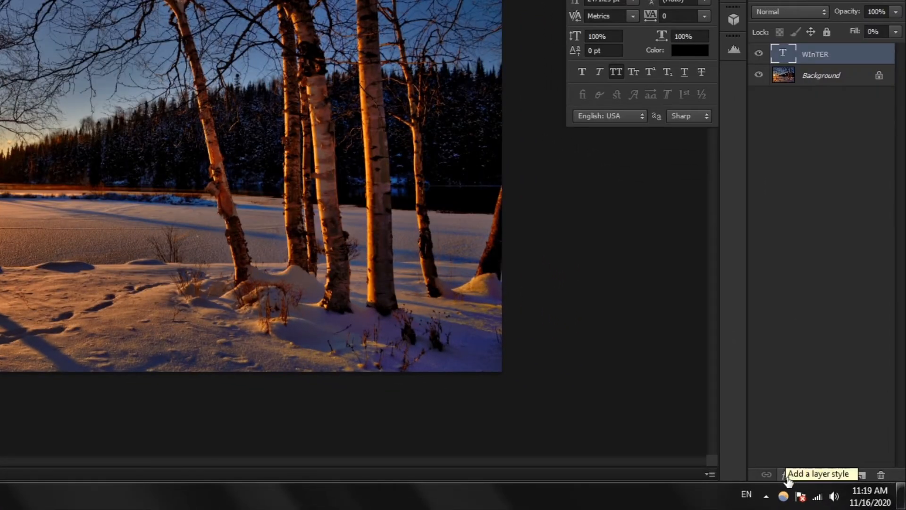
click(785, 474)
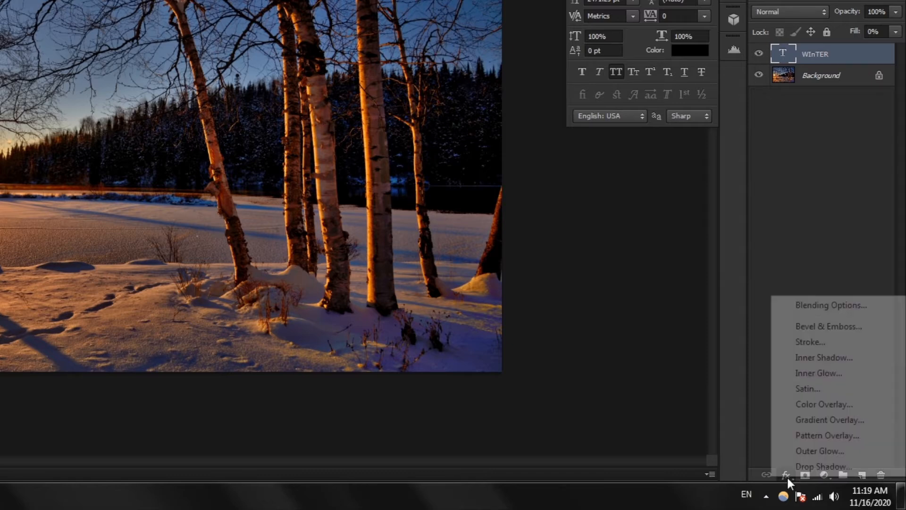
click(825, 470)
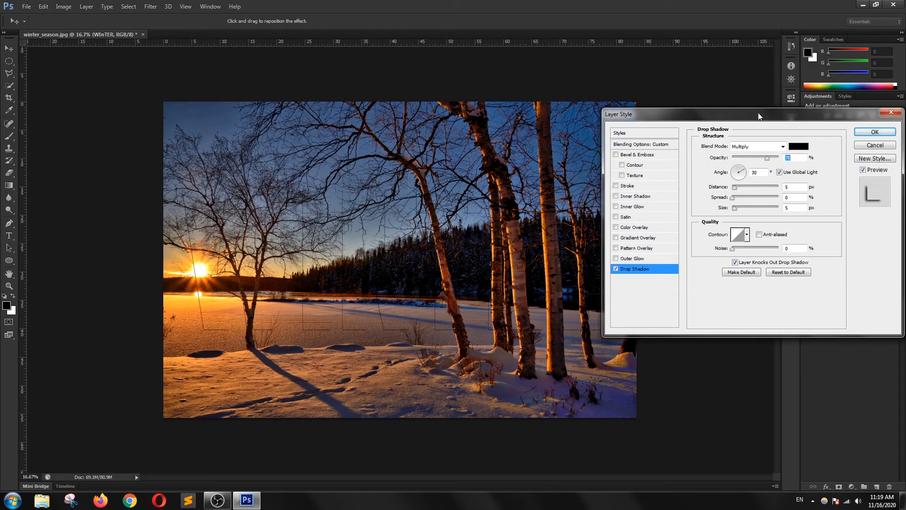
drag(759, 114, 726, 100)
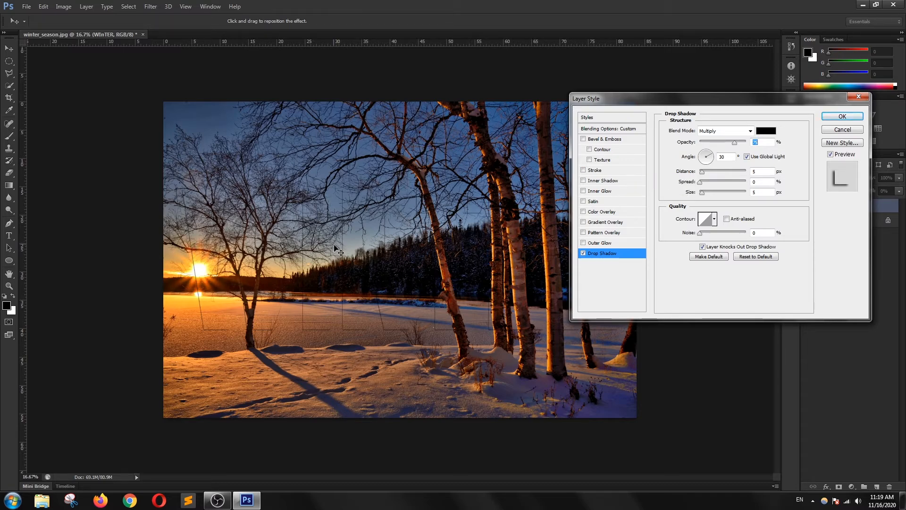
drag(336, 250, 337, 252)
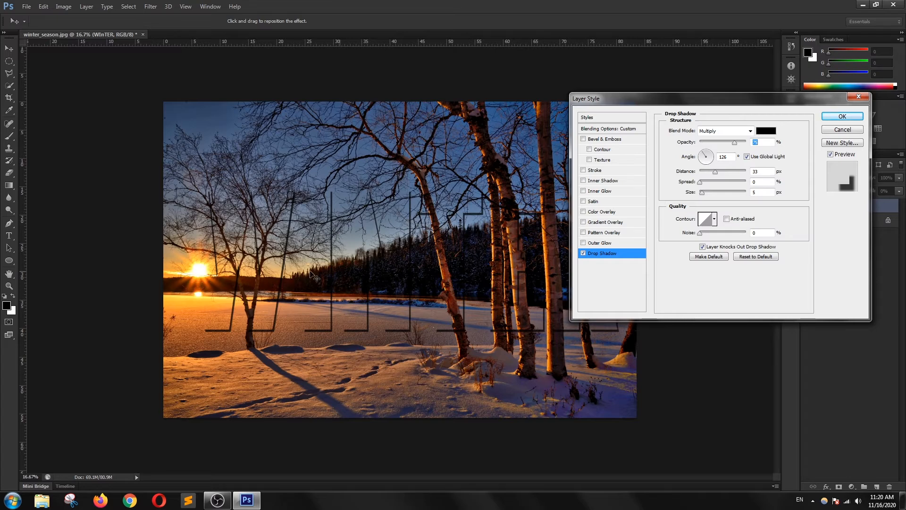
drag(703, 195, 709, 193)
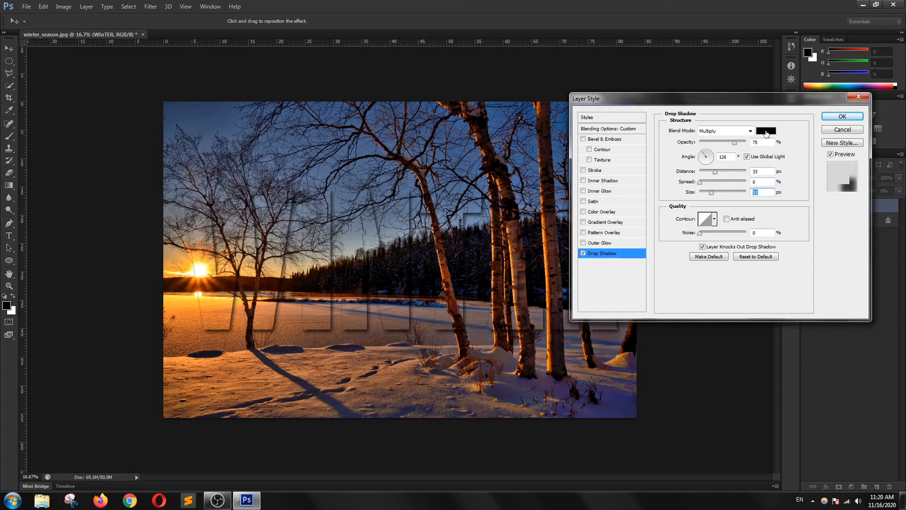
click(766, 134)
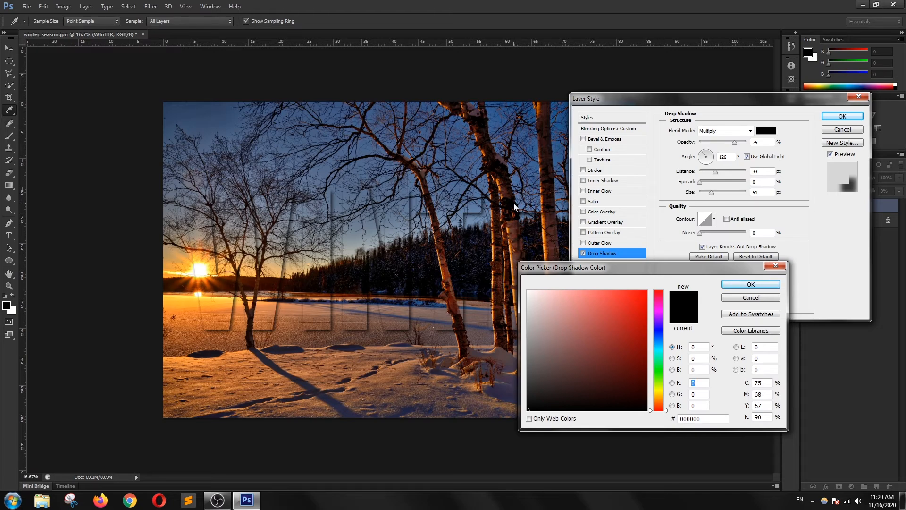
click(753, 284)
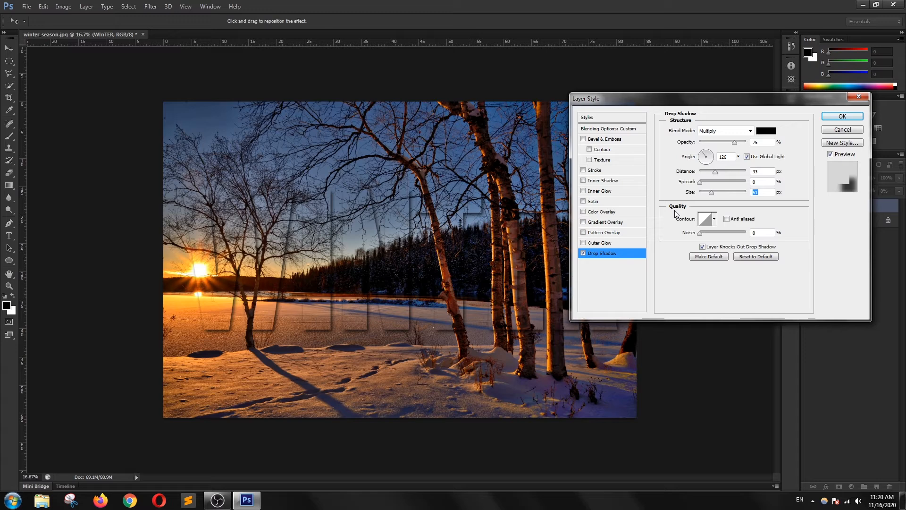
- Add a black outside Stroke to the WINTER layer and make it slightly thicker
click(598, 173)
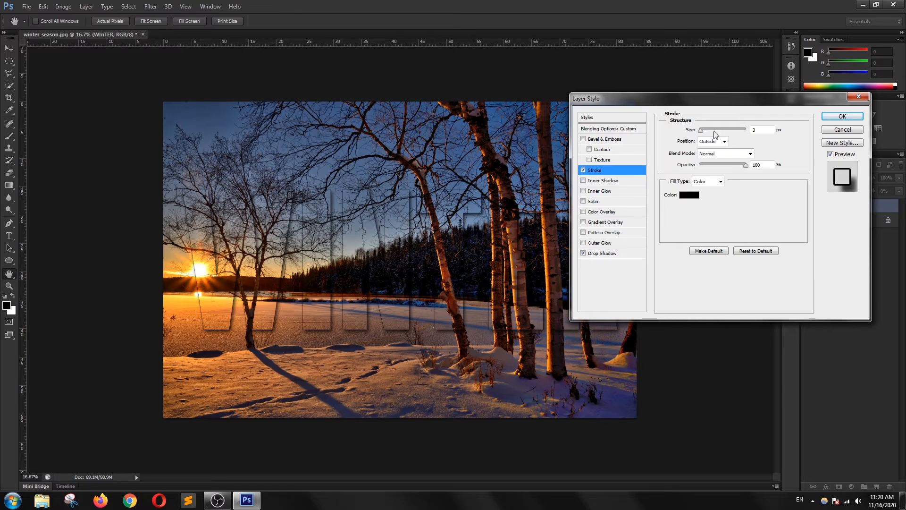
click(689, 195)
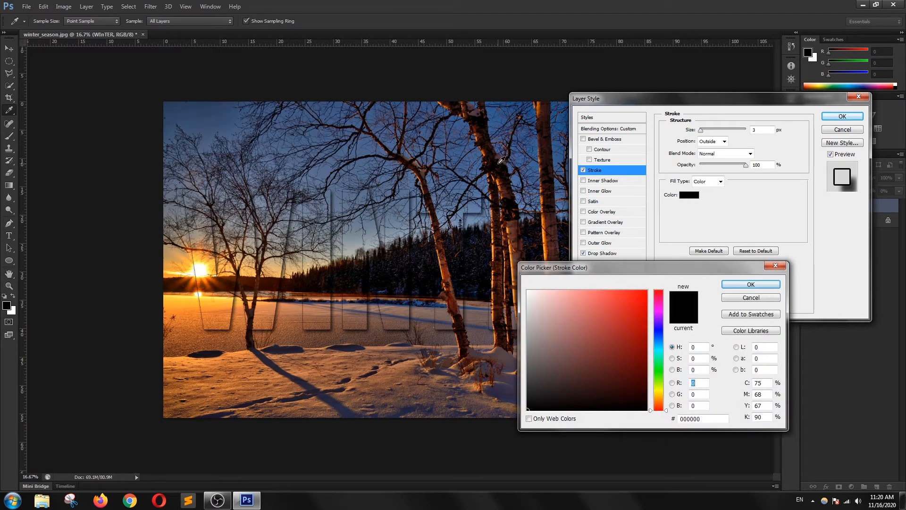
click(749, 285)
drag(702, 132, 704, 135)
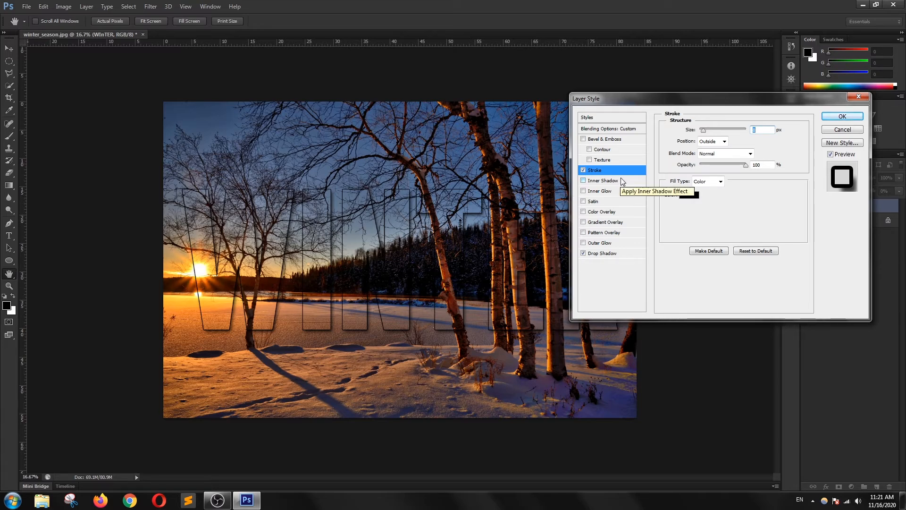
- Add a black-to-white Gradient Overlay in Overlay blend mode to the WINTER layer and apply the layer styles
click(605, 223)
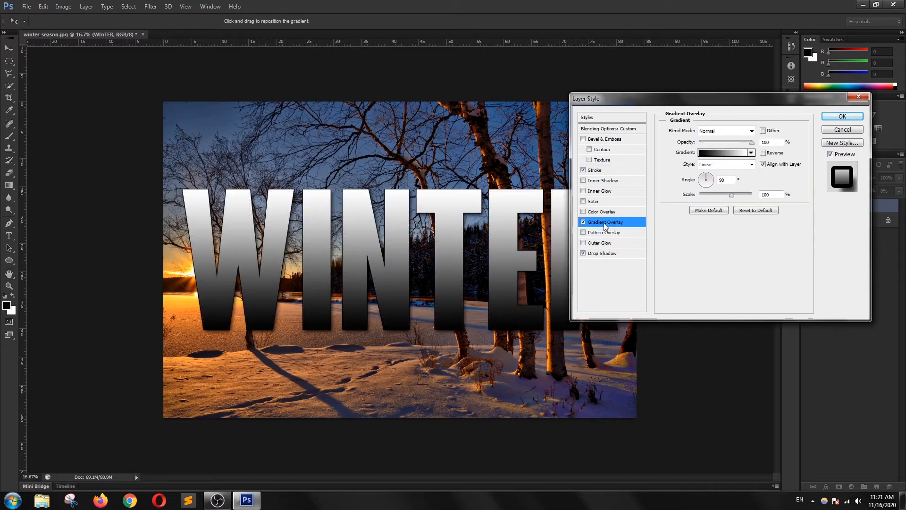
click(715, 153)
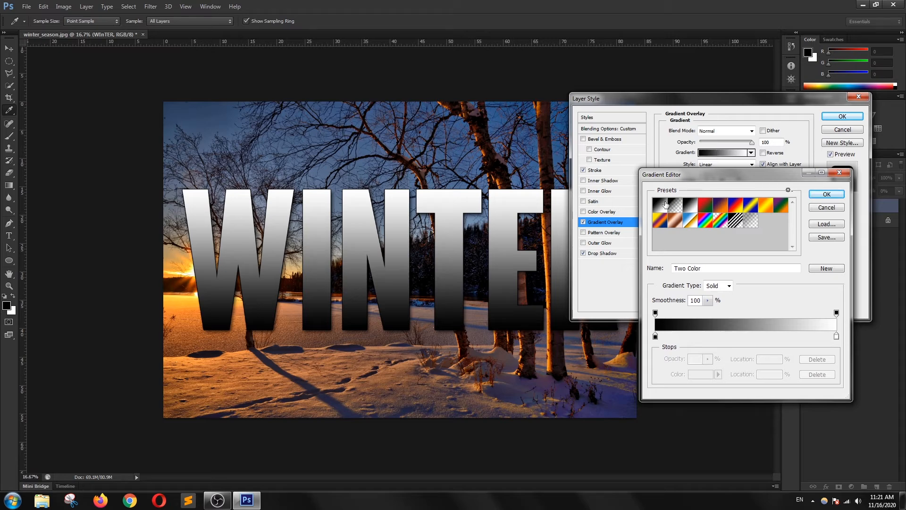
click(689, 206)
click(827, 196)
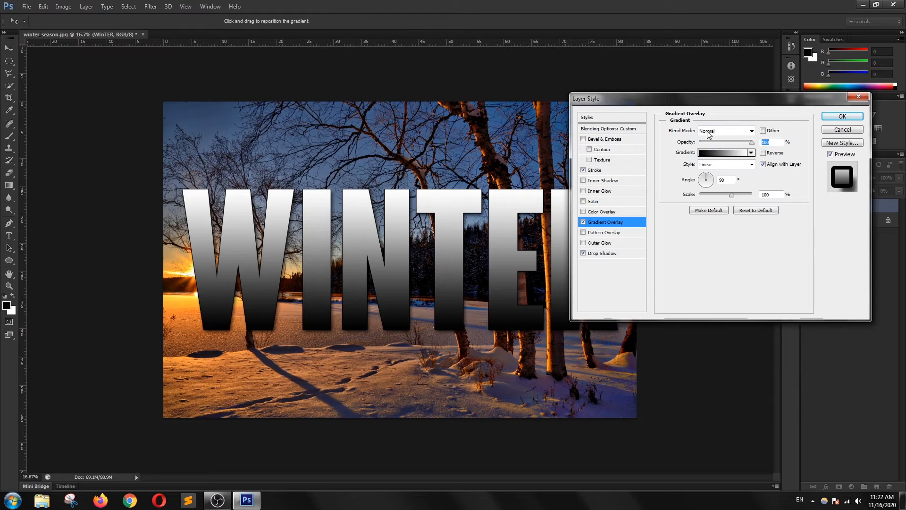
click(751, 133)
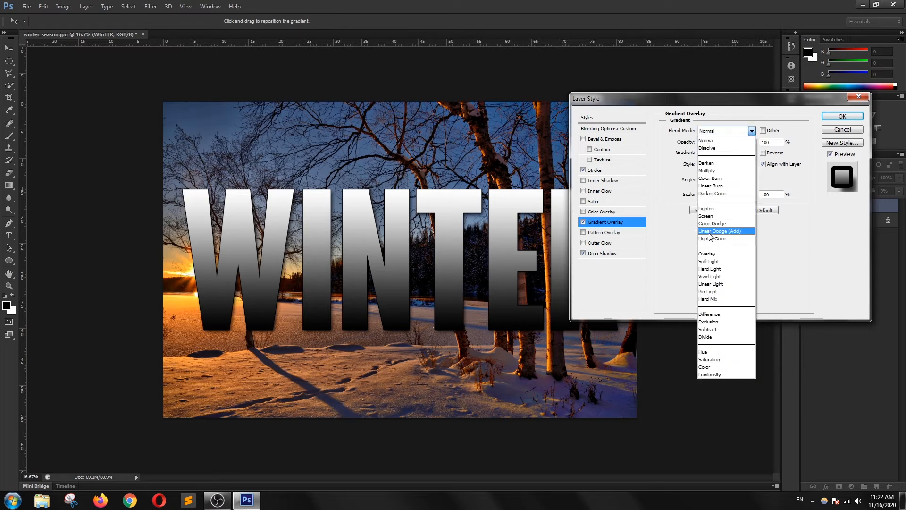
click(714, 255)
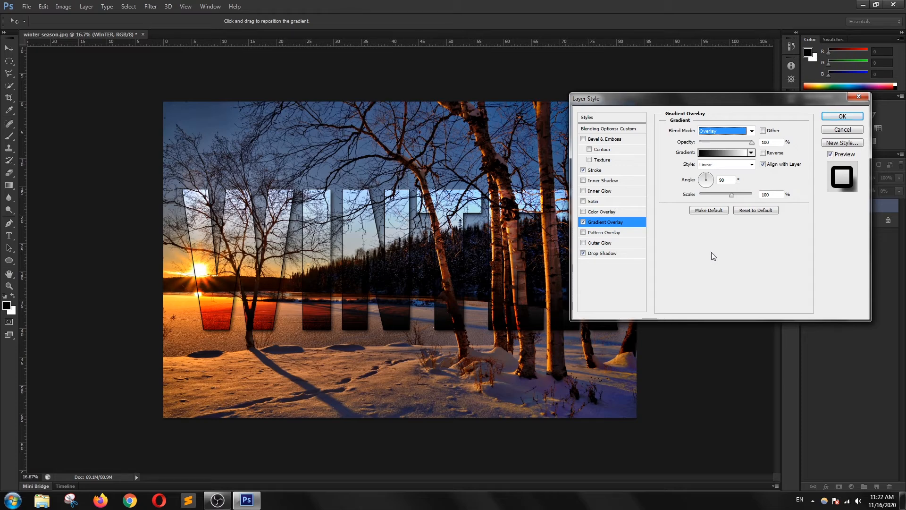
click(844, 116)
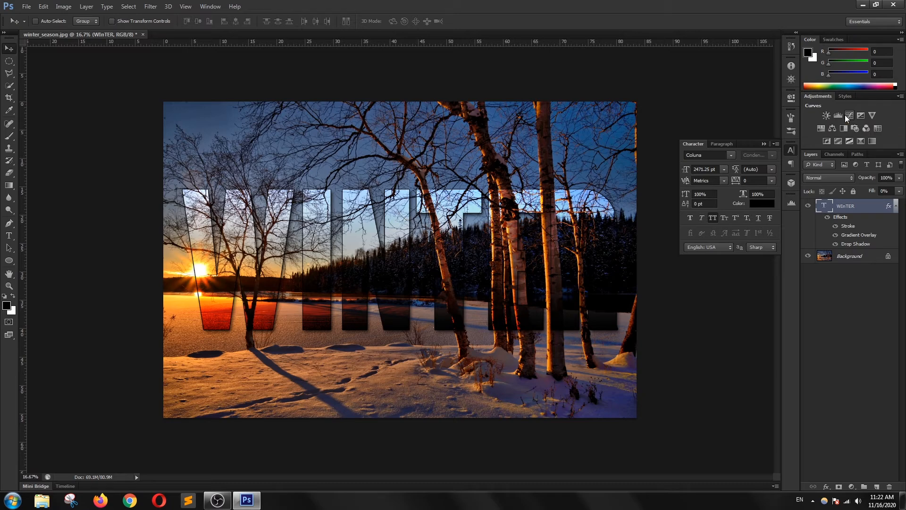
- Load the WINTER letters as a selection and invert it to select the area around the text
ctrl+click(823, 209)
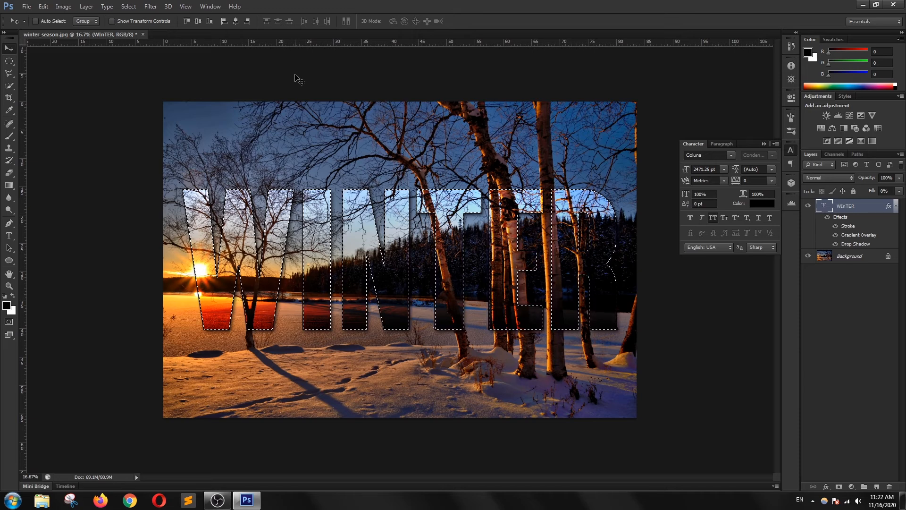
click(129, 8)
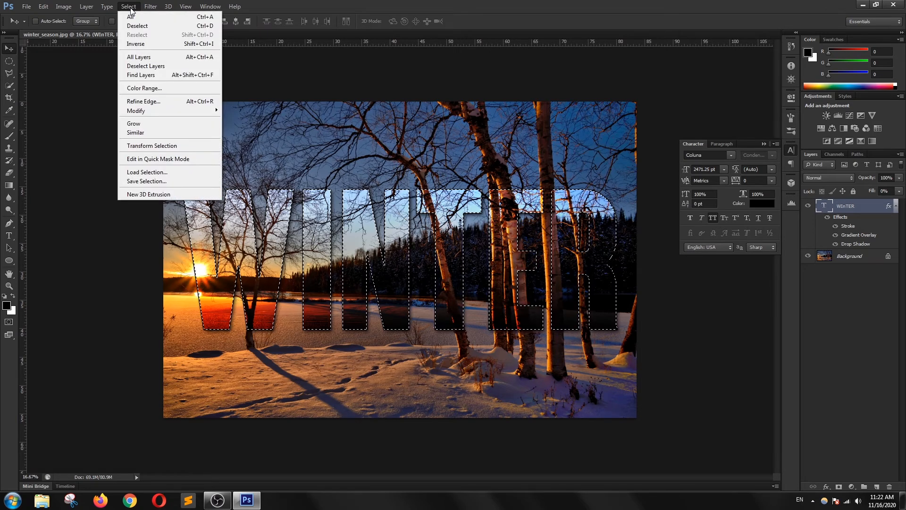
click(150, 47)
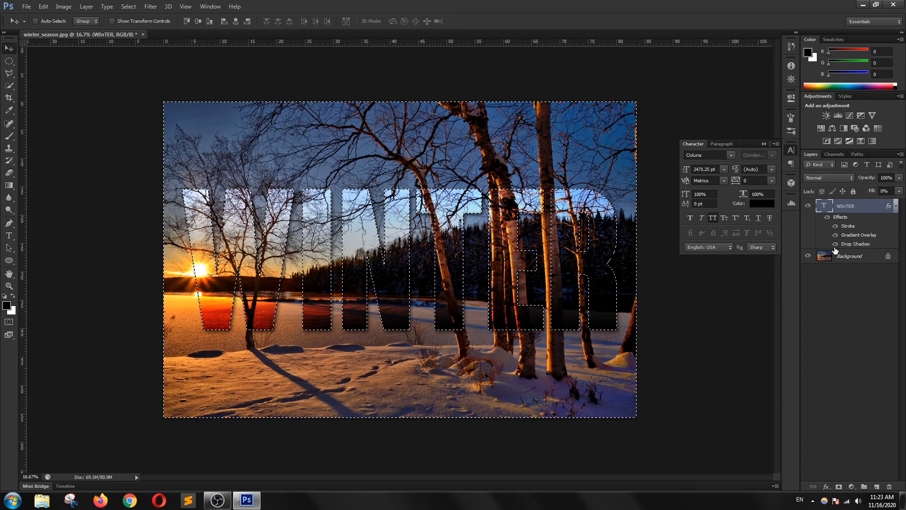
- Create a black (000000) Solid Color fill layer directly above the Background from the inverted selection
click(847, 260)
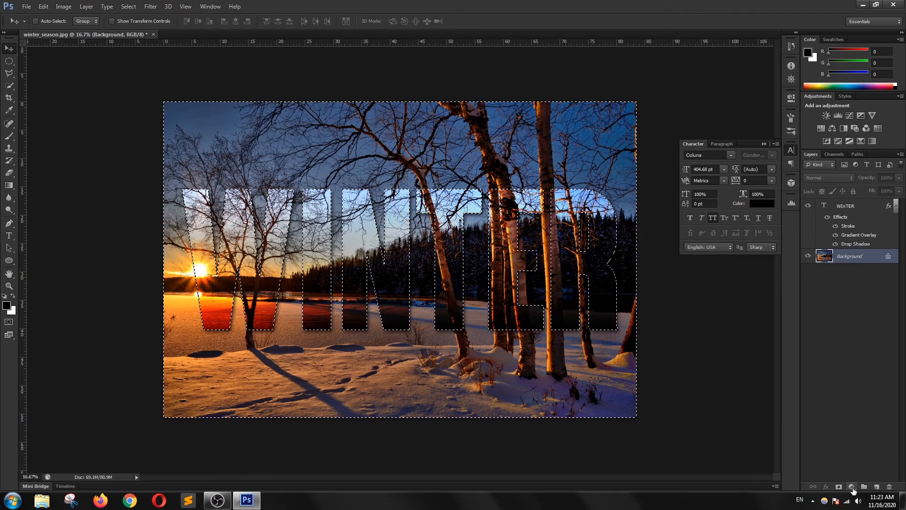
click(851, 486)
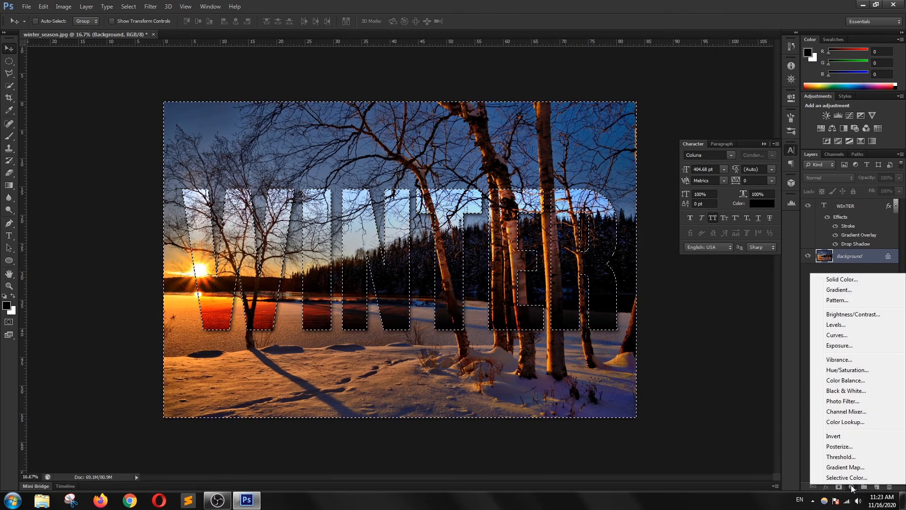
click(843, 279)
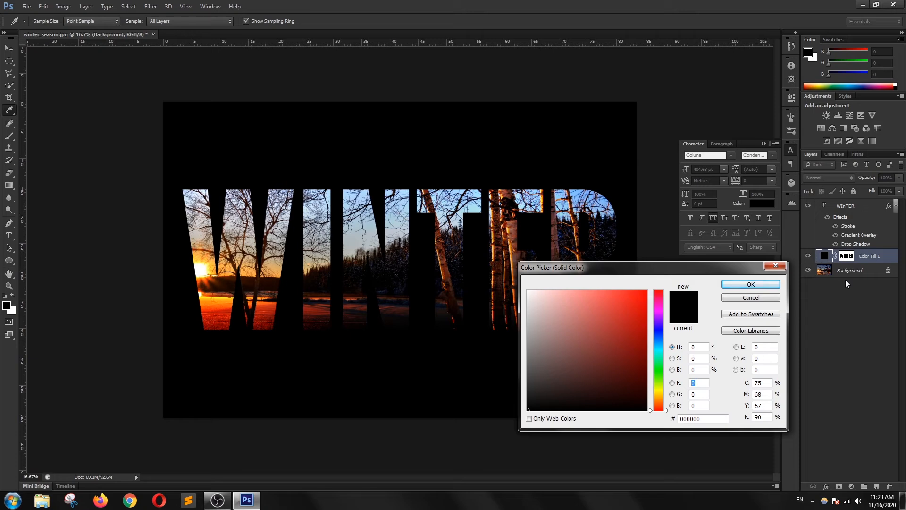
click(750, 285)
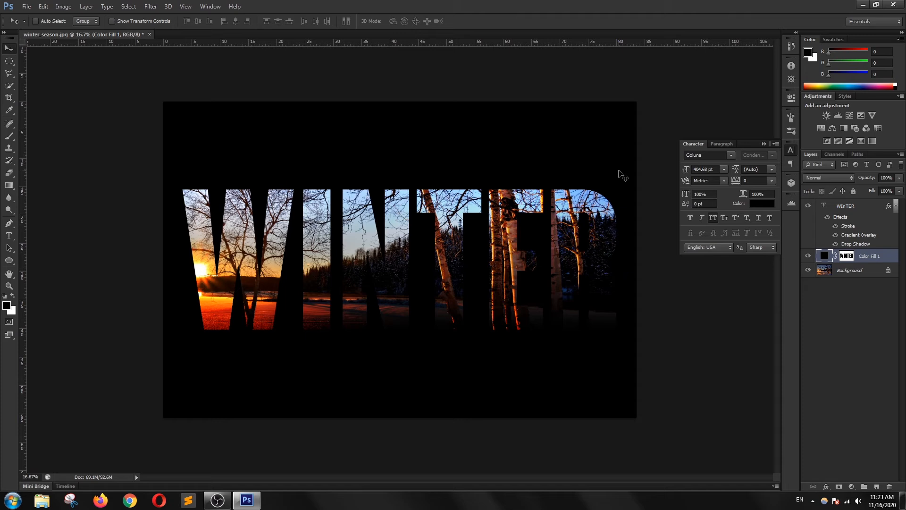
- Recolor the solid color fill layer to orange (c48602) and lower its opacity to 21%
double_click(825, 256)
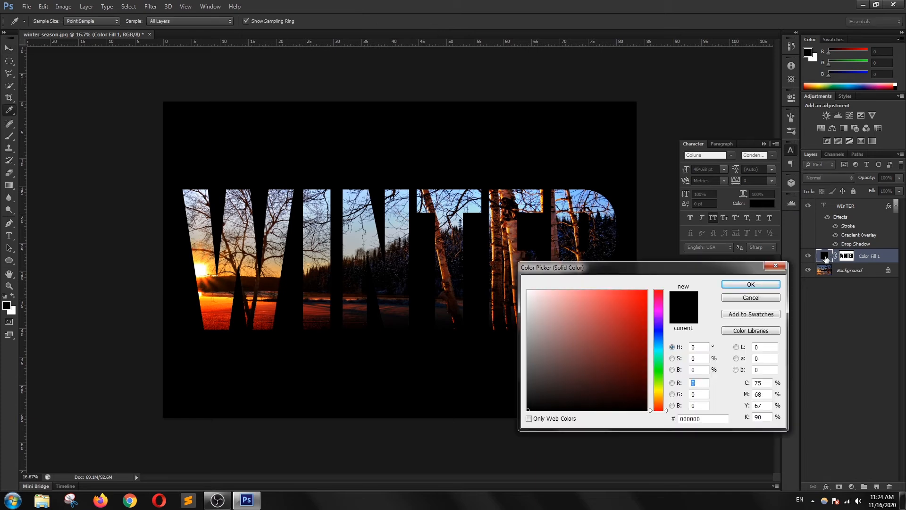
click(660, 390)
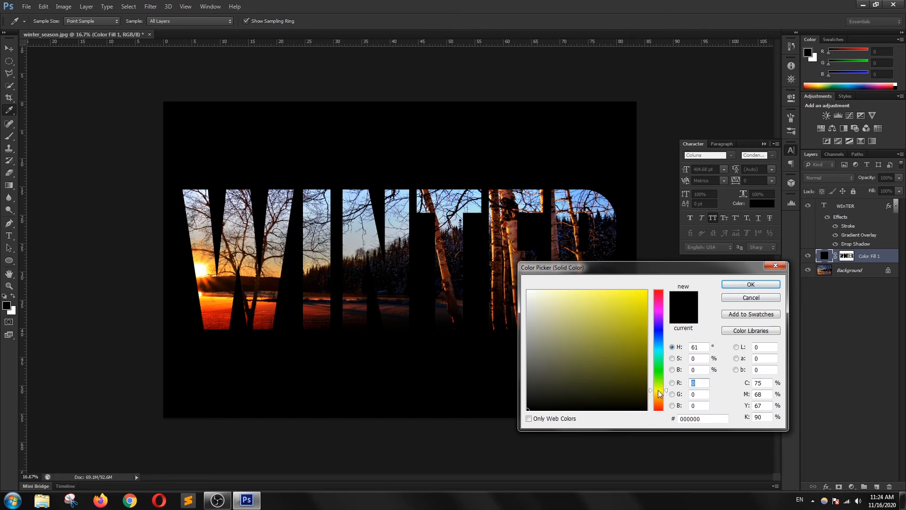
drag(664, 394, 664, 396)
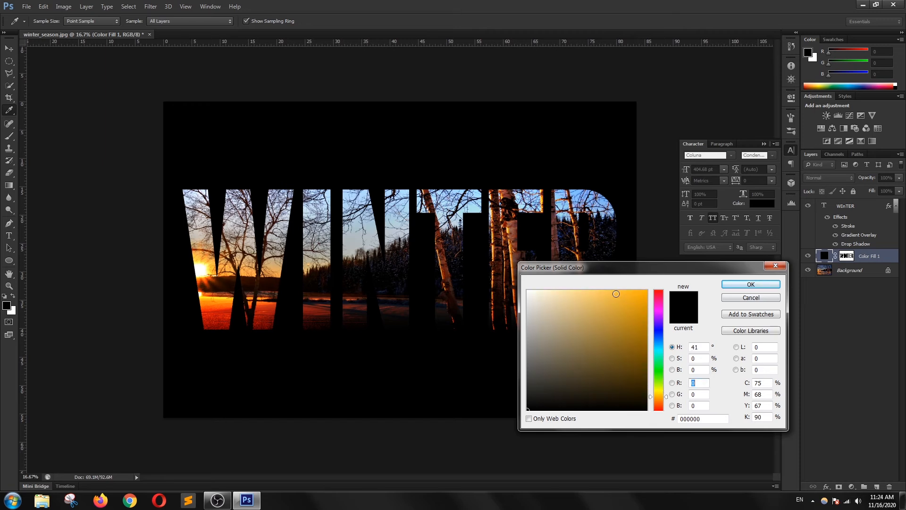
click(616, 293)
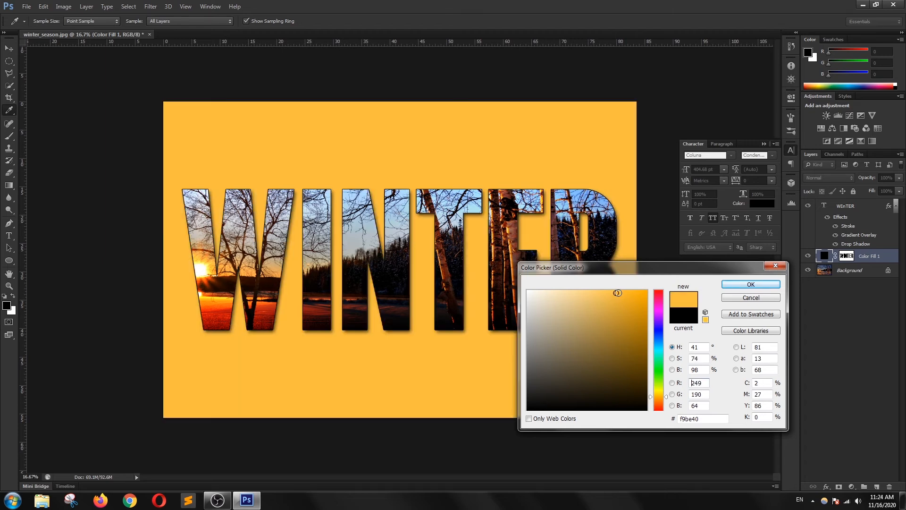
click(646, 317)
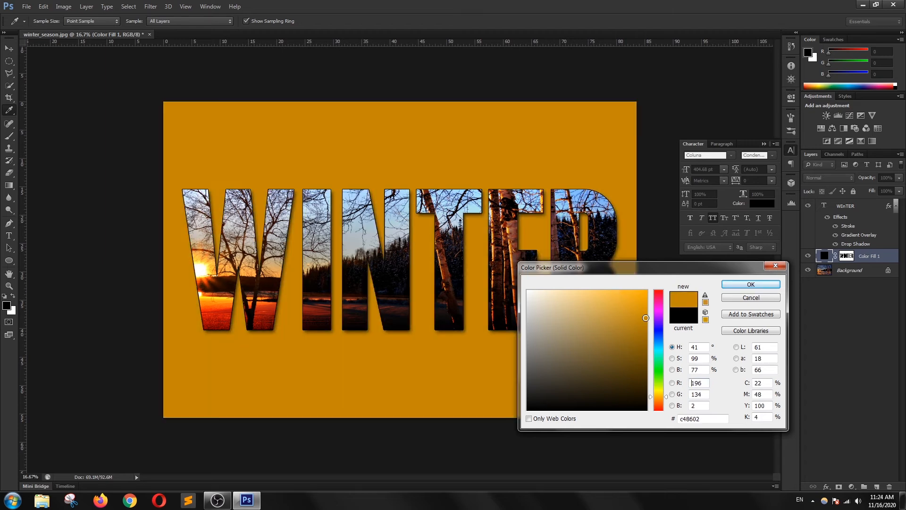
click(750, 284)
click(899, 179)
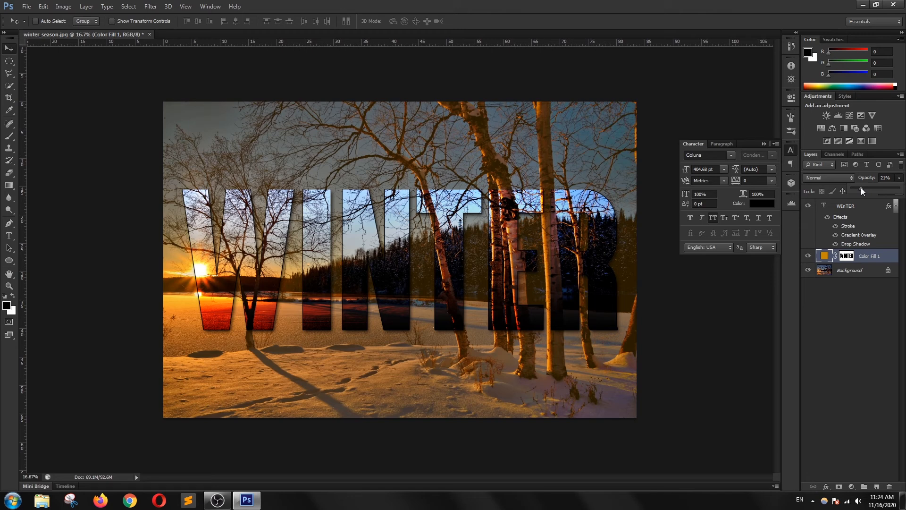
- Set the fill layer's color to the near-black 0b0605 sampled from the lower part of the letter I, and its opacity to 34%
click(845, 273)
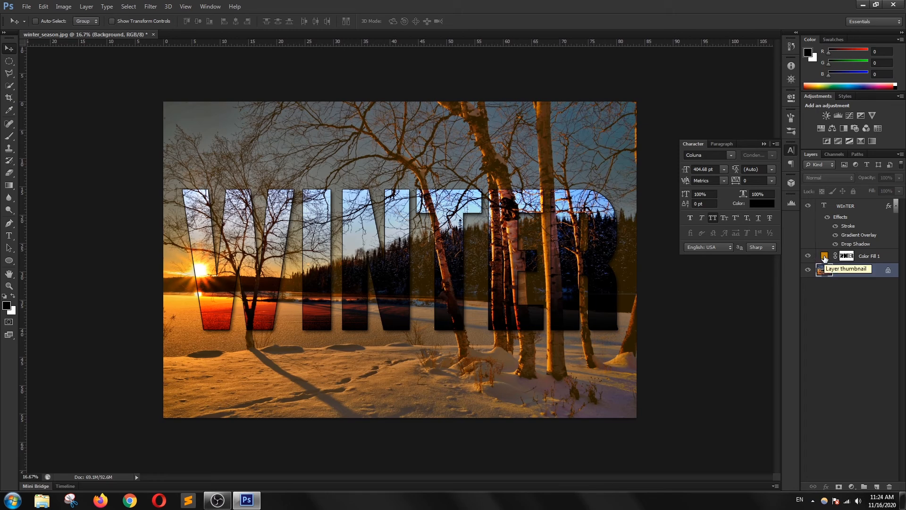
double_click(824, 256)
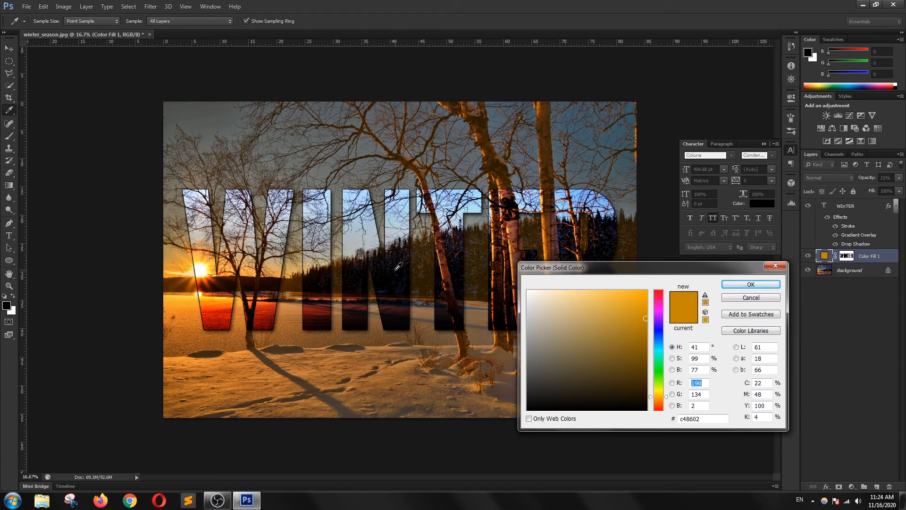
click(325, 320)
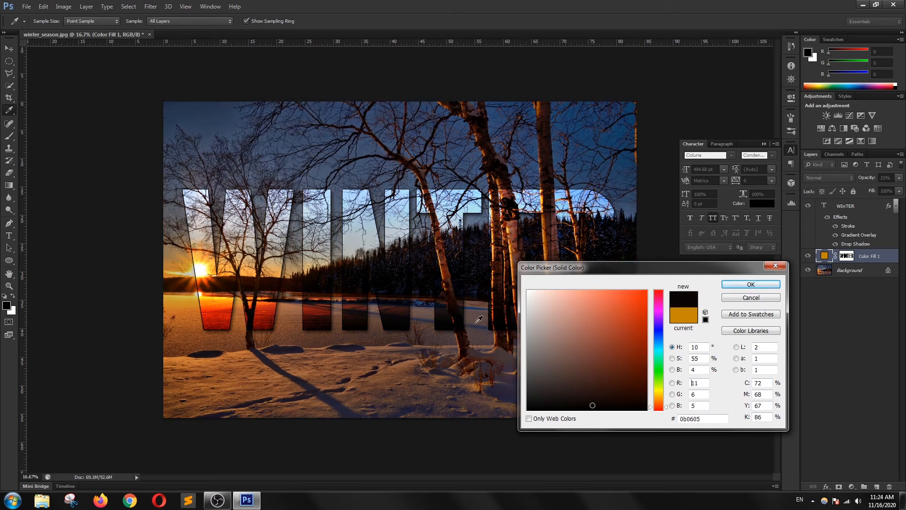
click(742, 286)
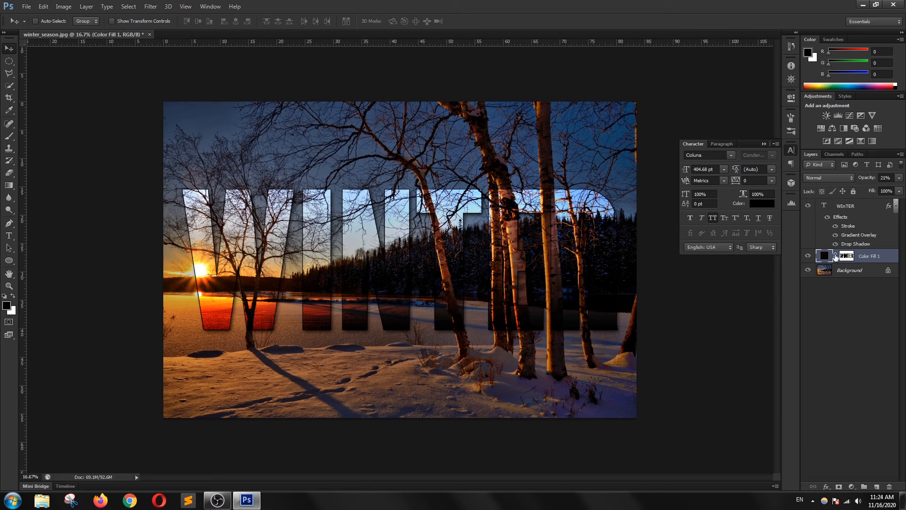
click(900, 178)
drag(866, 190, 870, 192)
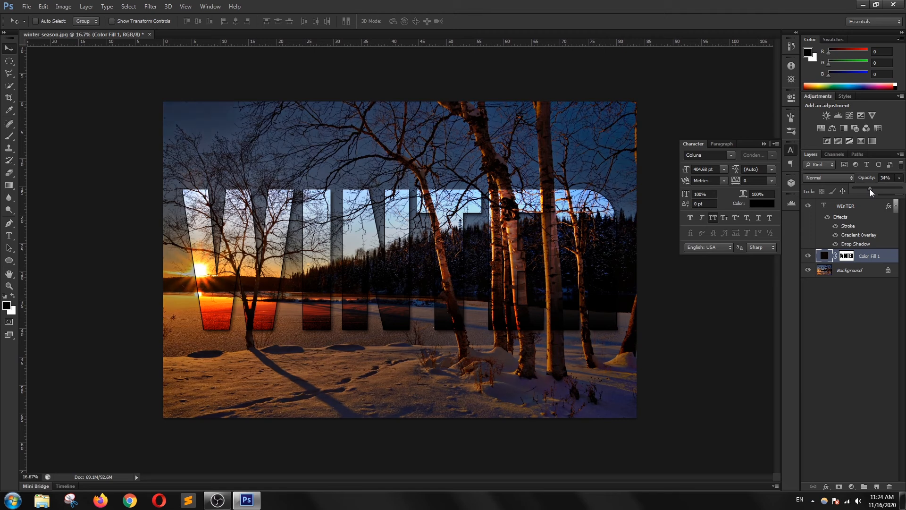
- Raise the fill layer's opacity to 43% and recolor it to the dark blue 2f405c sampled from the photo's upper-left sky
drag(871, 189, 873, 188)
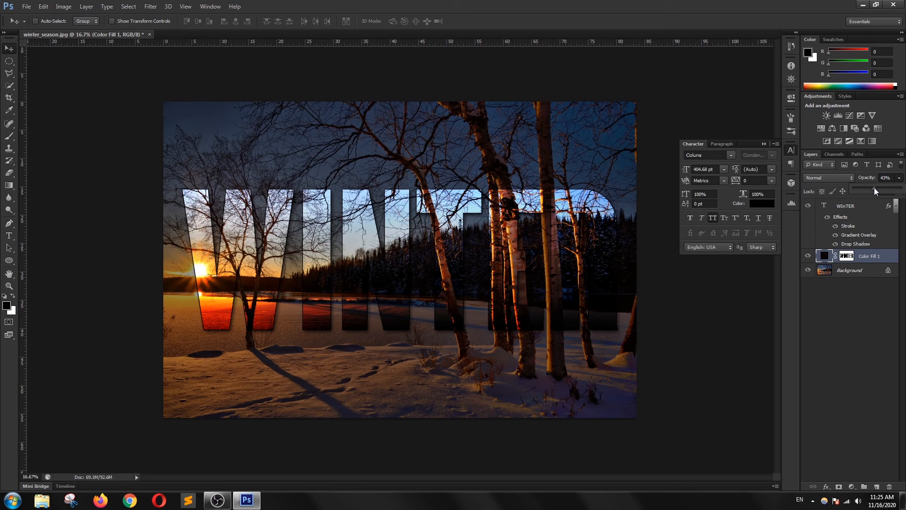
double_click(823, 255)
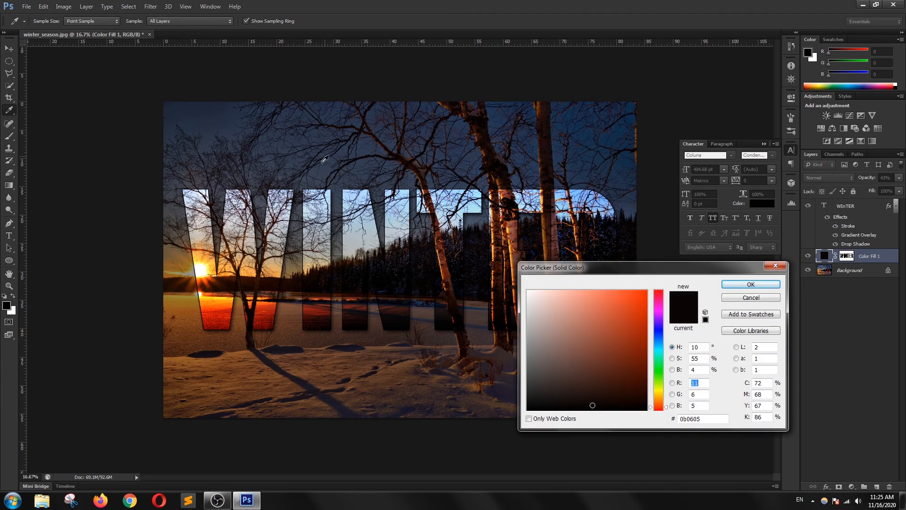
click(207, 108)
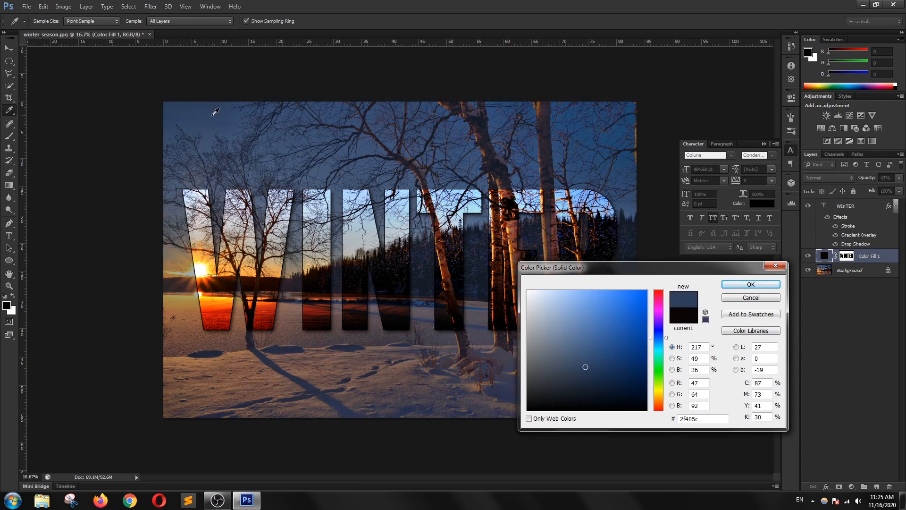
click(752, 285)
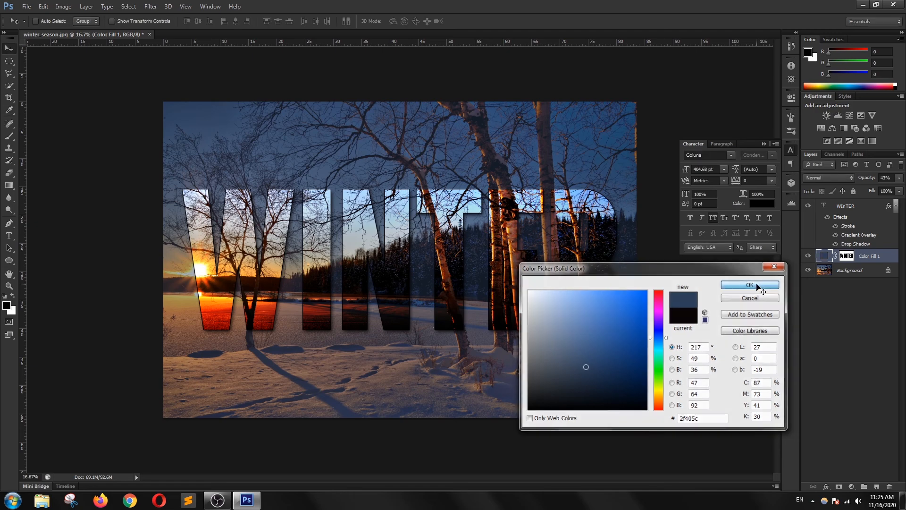
- Lower the opacity of the dark blue fill layer to about 27%
click(899, 177)
drag(876, 188, 877, 189)
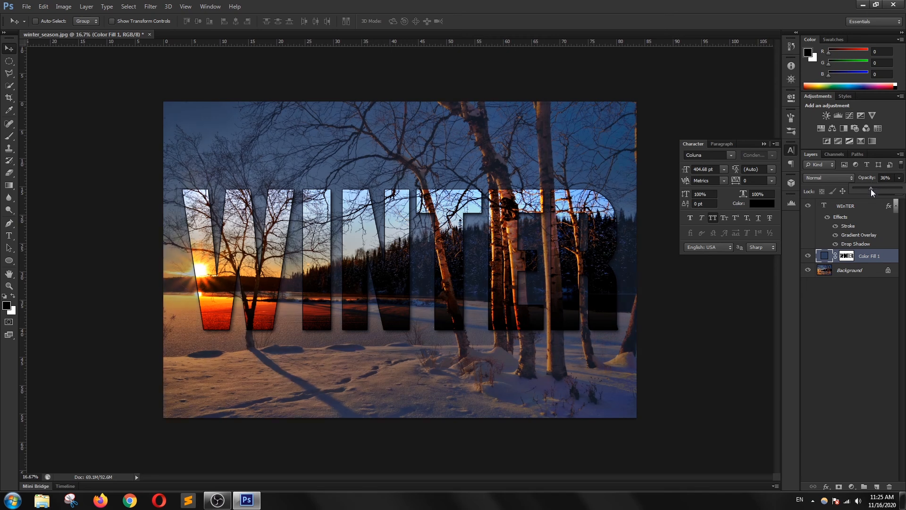
drag(868, 189, 866, 191)
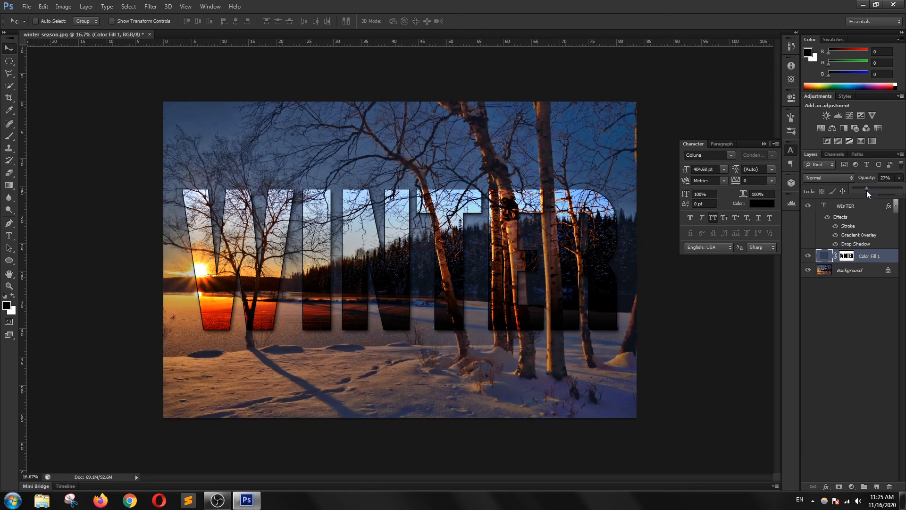
click(901, 178)
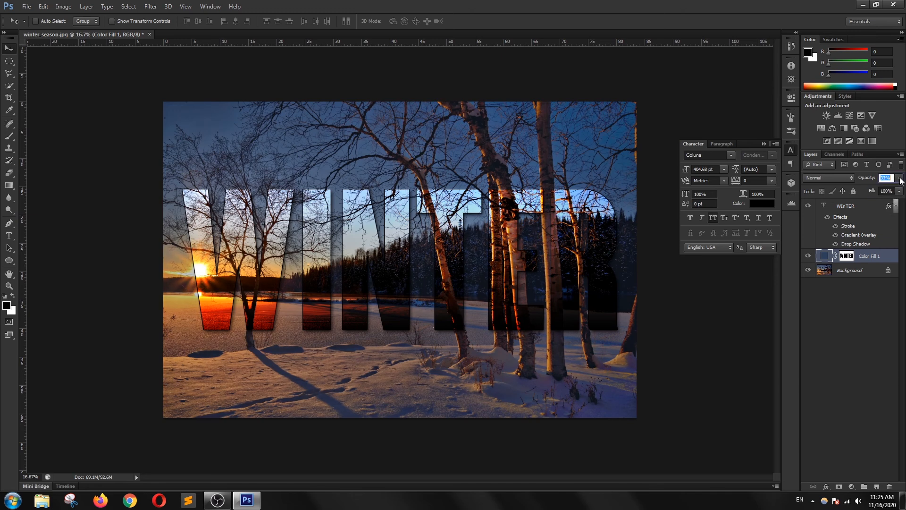